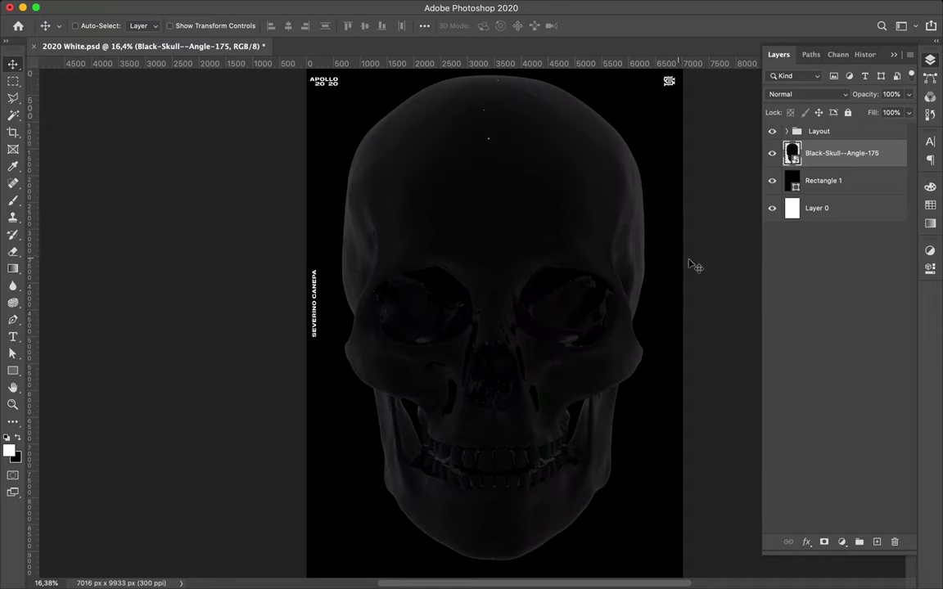
Fill the background rectangle with light grey #b5b5b5.
click(195, 25)
click(124, 96)
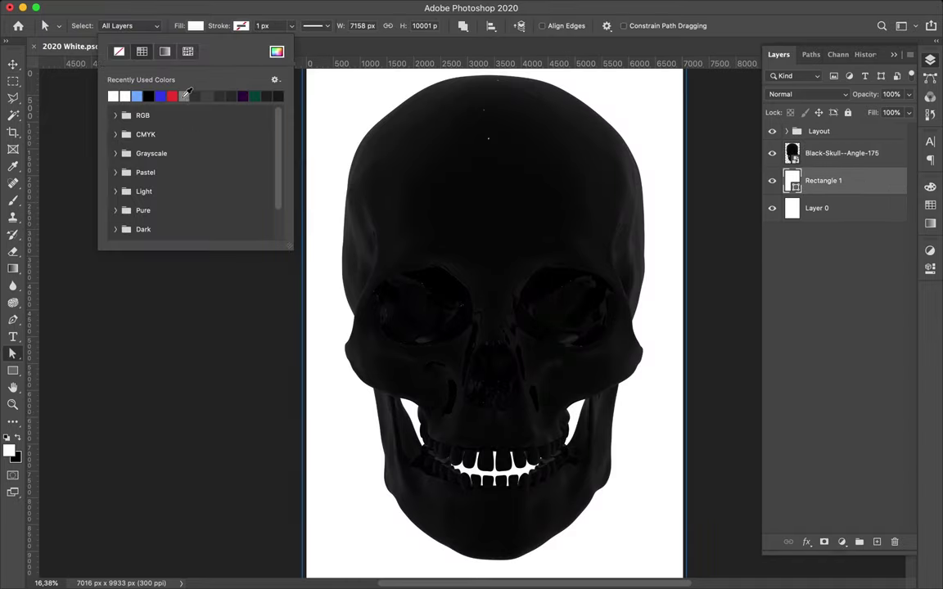
click(181, 95)
click(276, 52)
drag(549, 204, 542, 193)
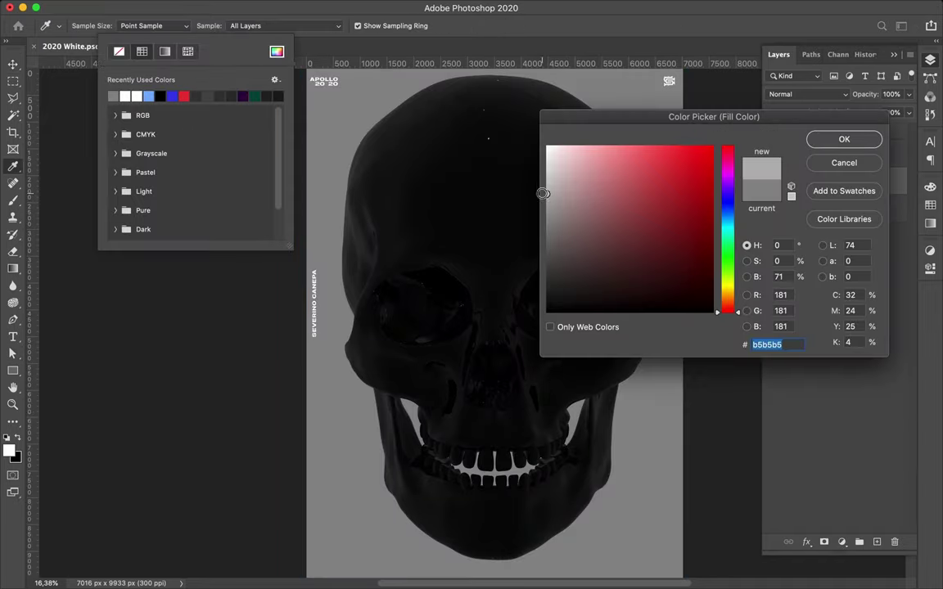
key(Return)
Shrink the skull to about 30%, centre it, and duplicate the background rectangle.
key(Escape)
key(v)
click(532, 257)
key(ctrl+0)
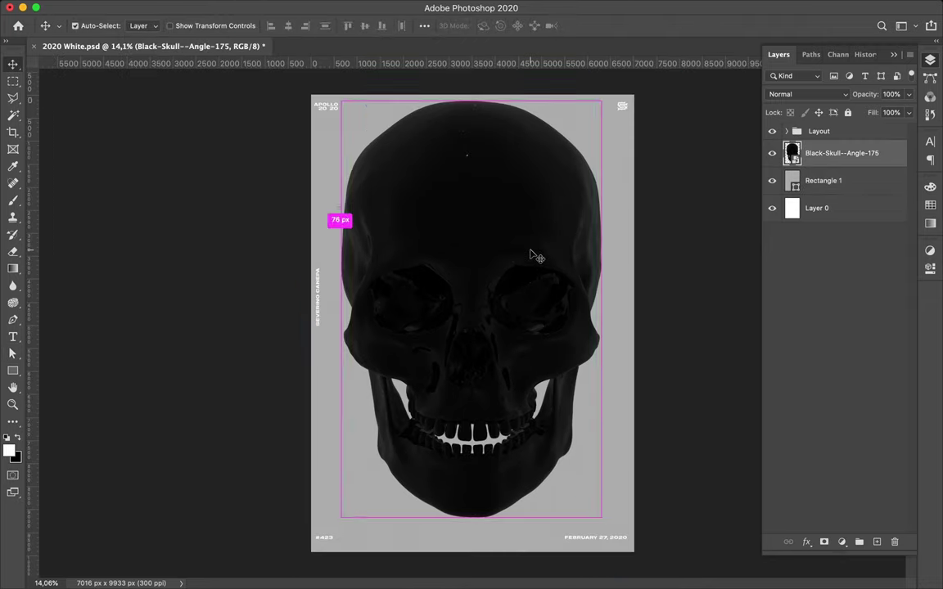
key(ctrl+t)
drag(608, 85, 573, 140)
mouse_move(472, 239)
mouse_down()
mouse_move(488, 241)
mouse_move(483, 263)
mouse_up()
key(Return)
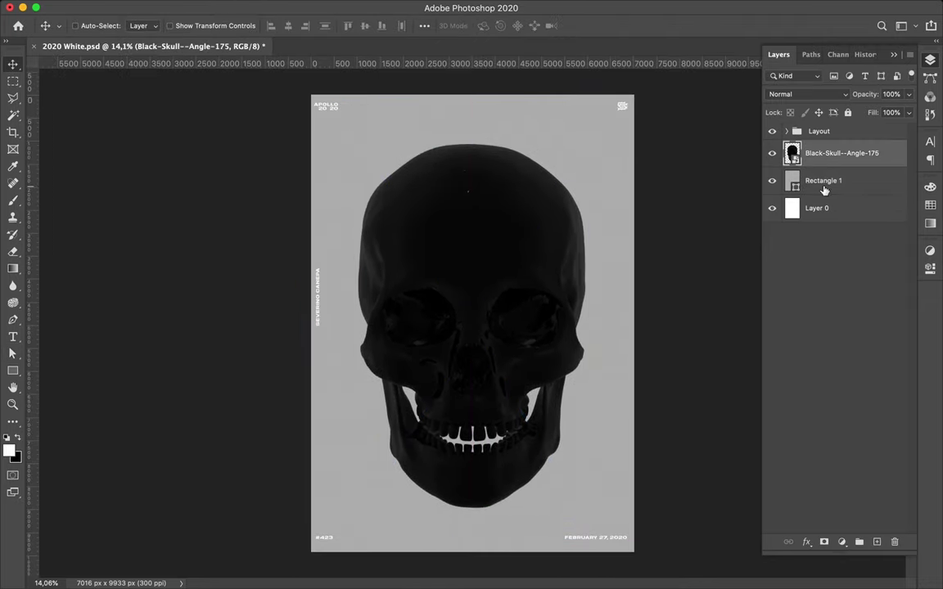
drag(824, 183, 806, 169)
key(a)
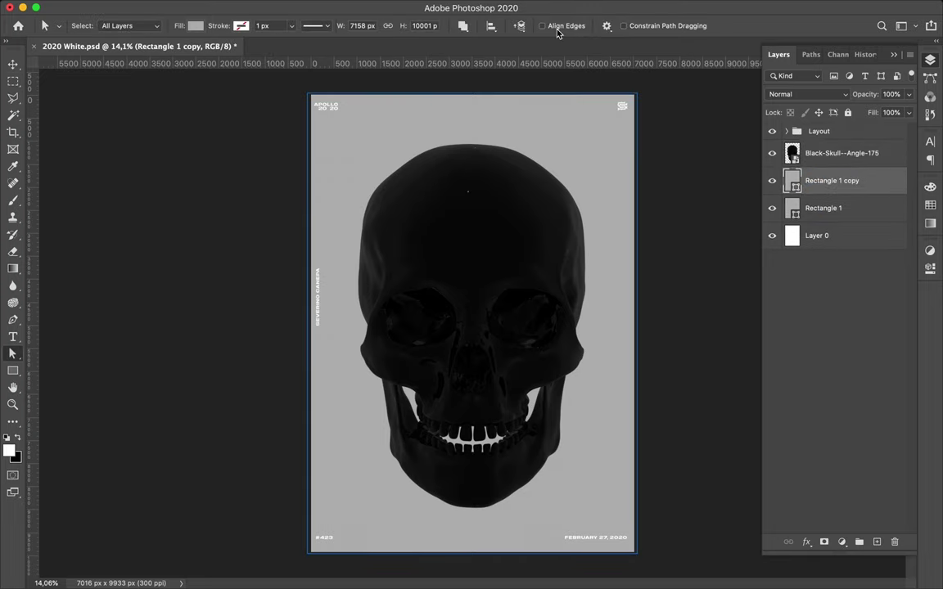
click(360, 25)
text(8/1,614 p)
key(Return)
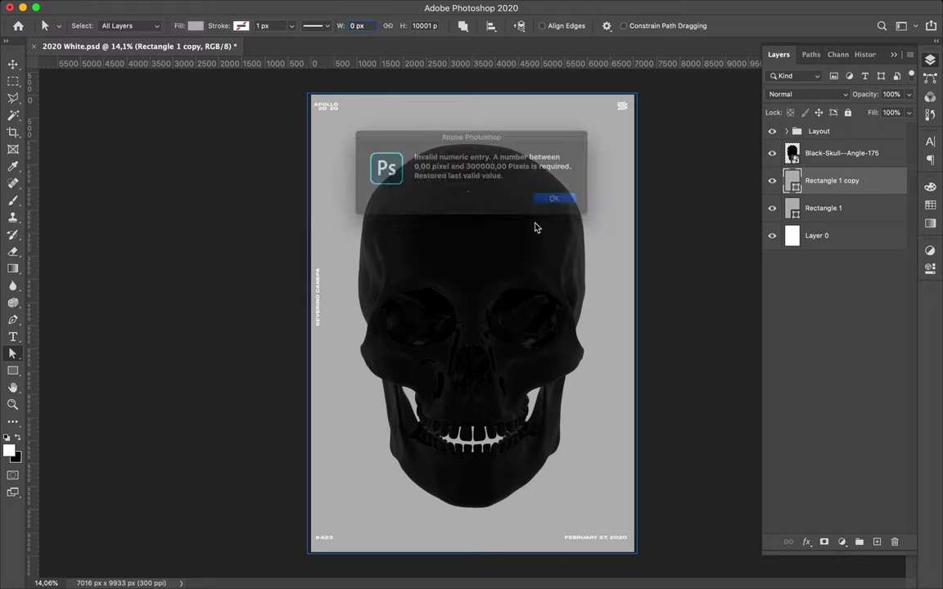
click(564, 206)
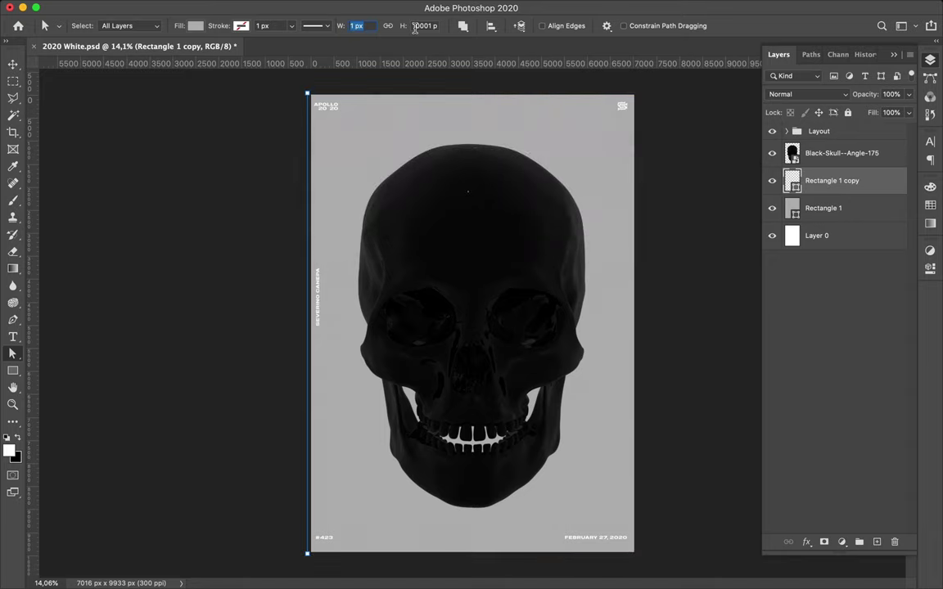
key(ctrl+z)
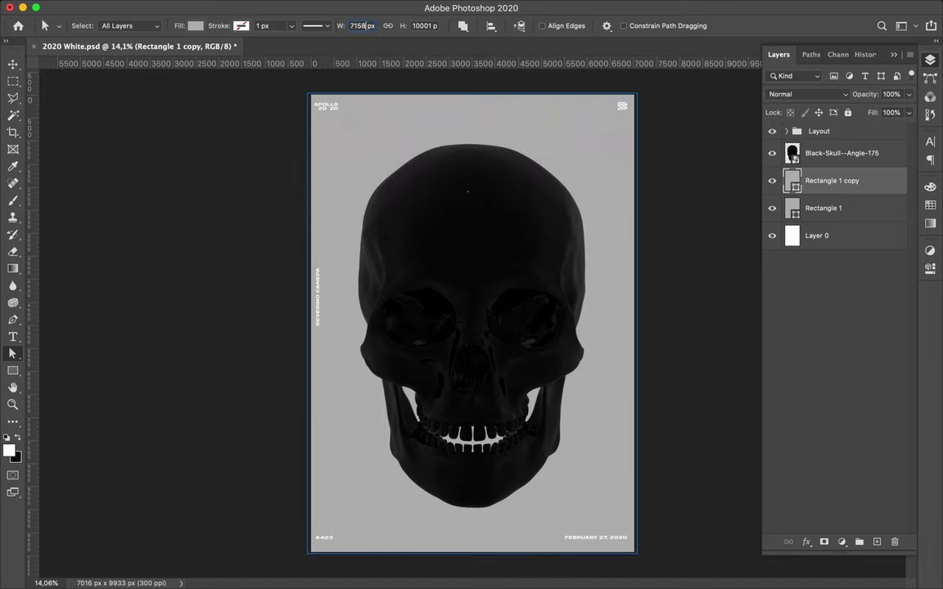
key(Return)
click(564, 202)
key(v)
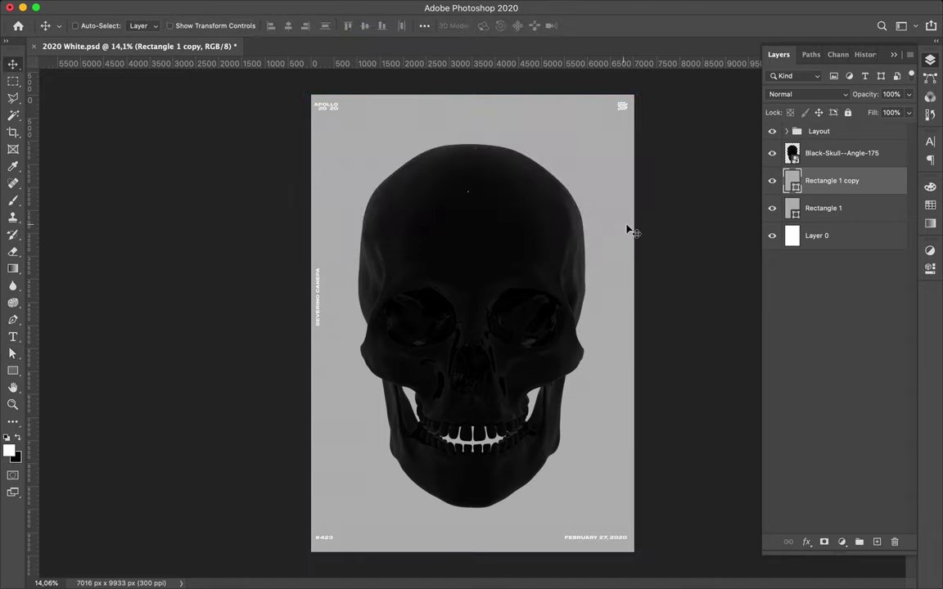
ctrl+click(509, 288)
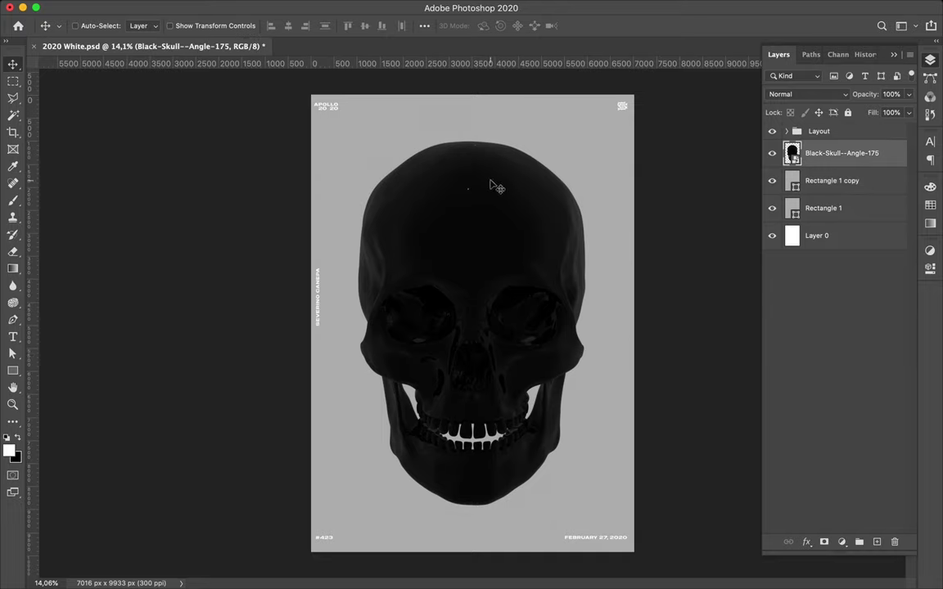
key(t)
Type the title THE BLACK SKULL at 179 pt with 162 pt leading.
click(339, 168)
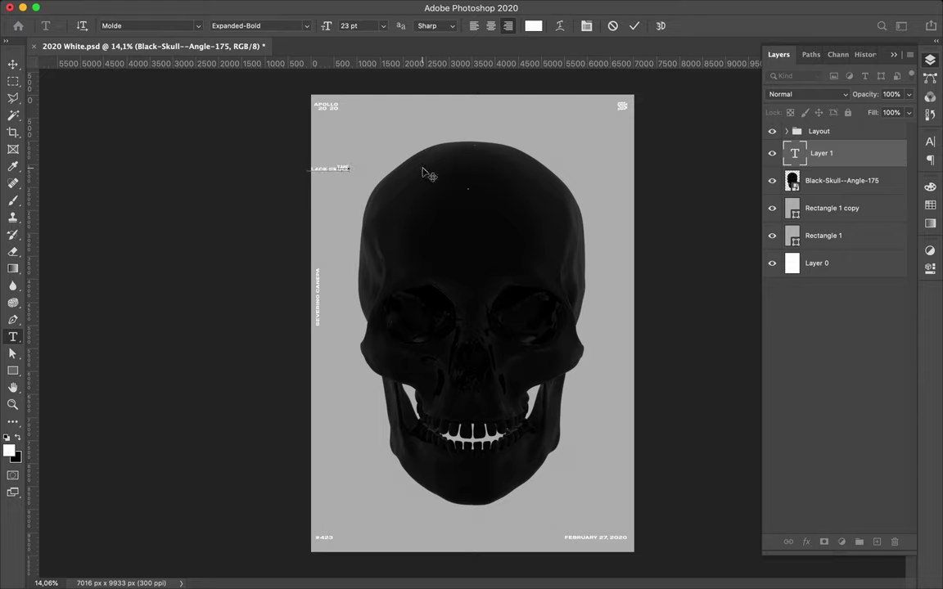
text(THE BLACK SKULL)
click(907, 177)
text(112)
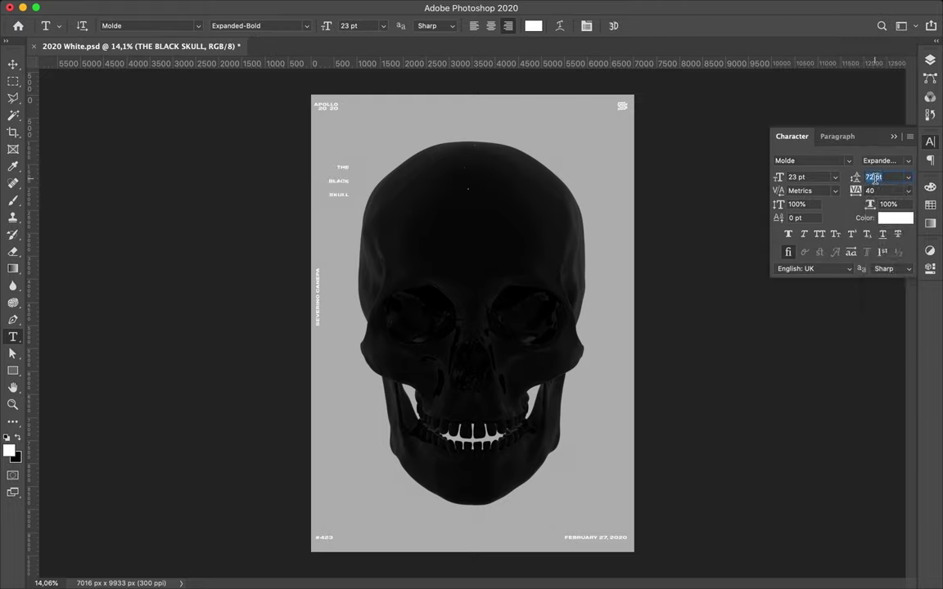
text(162)
click(798, 176)
text(179)
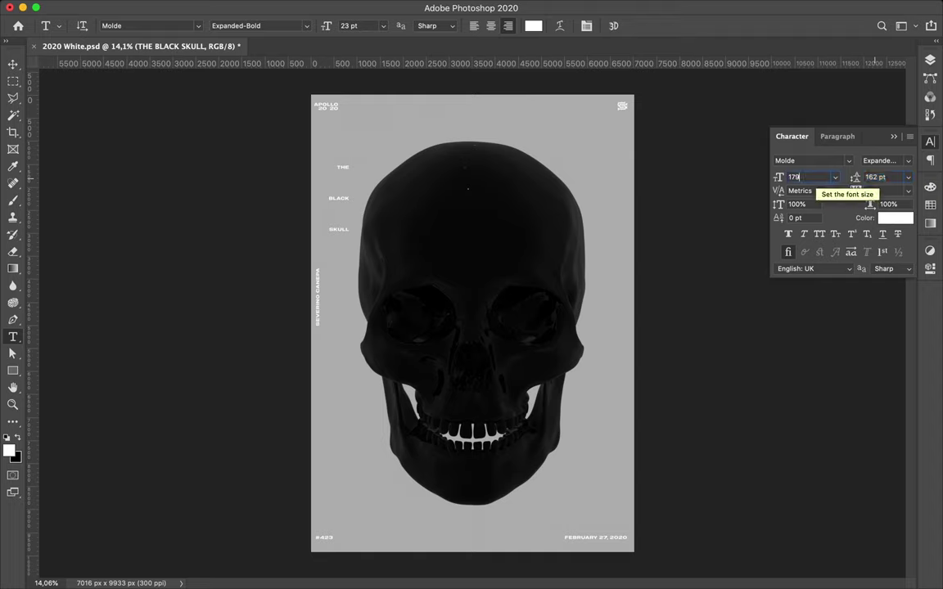
key(Return)
Centre-align the title and place it over the top of the skull.
key(v)
drag(246, 102, 434, 168)
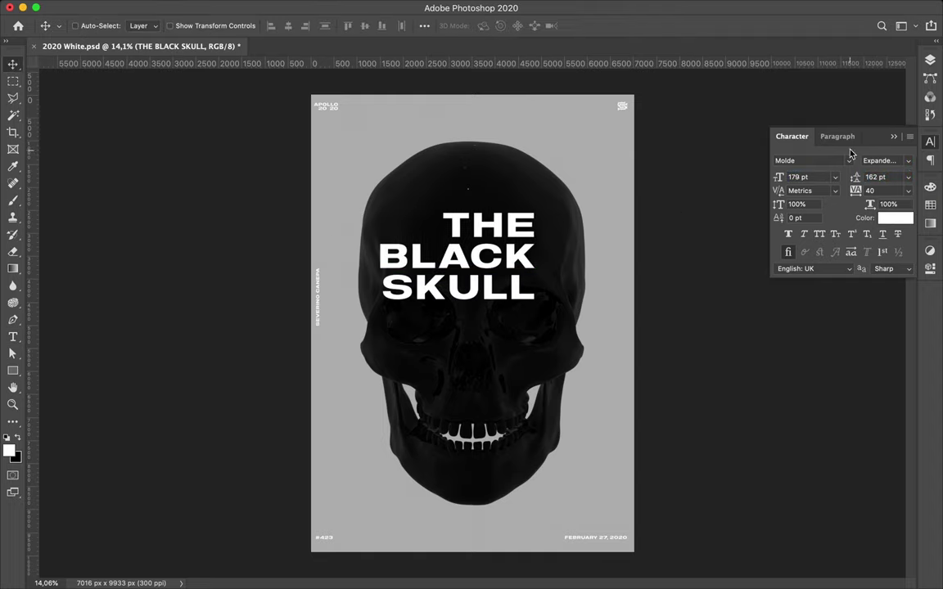
click(837, 136)
click(790, 161)
drag(577, 308, 498, 237)
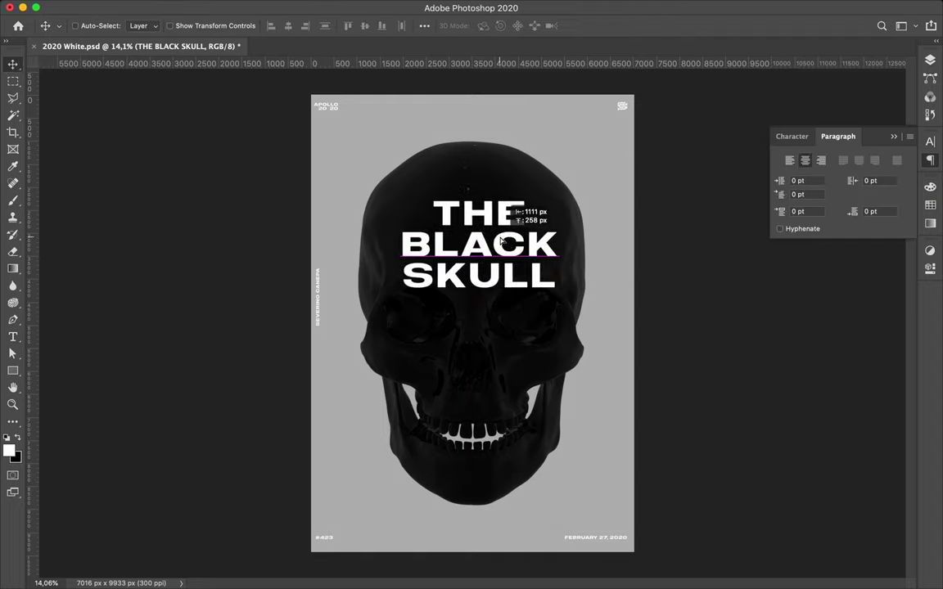
click(791, 136)
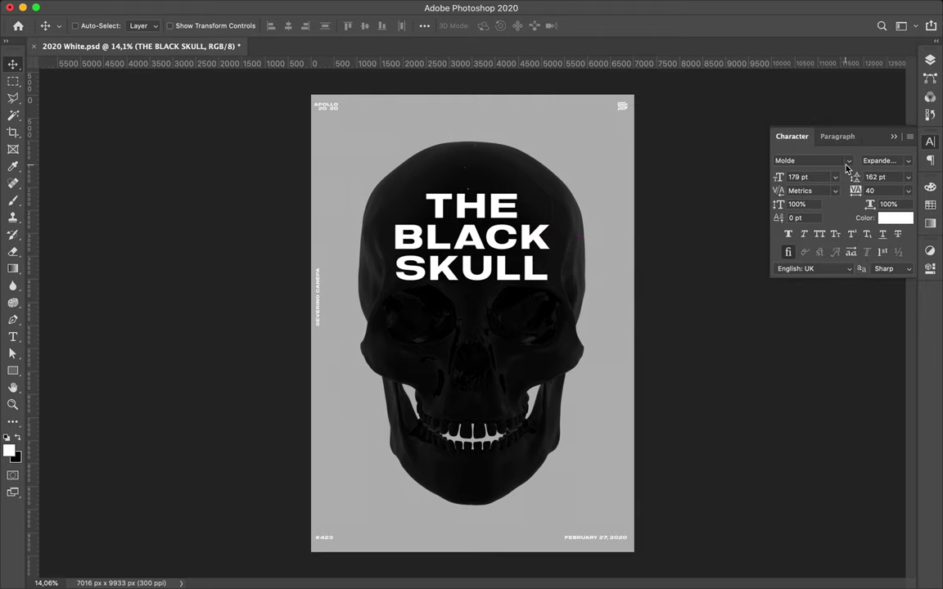
click(798, 161)
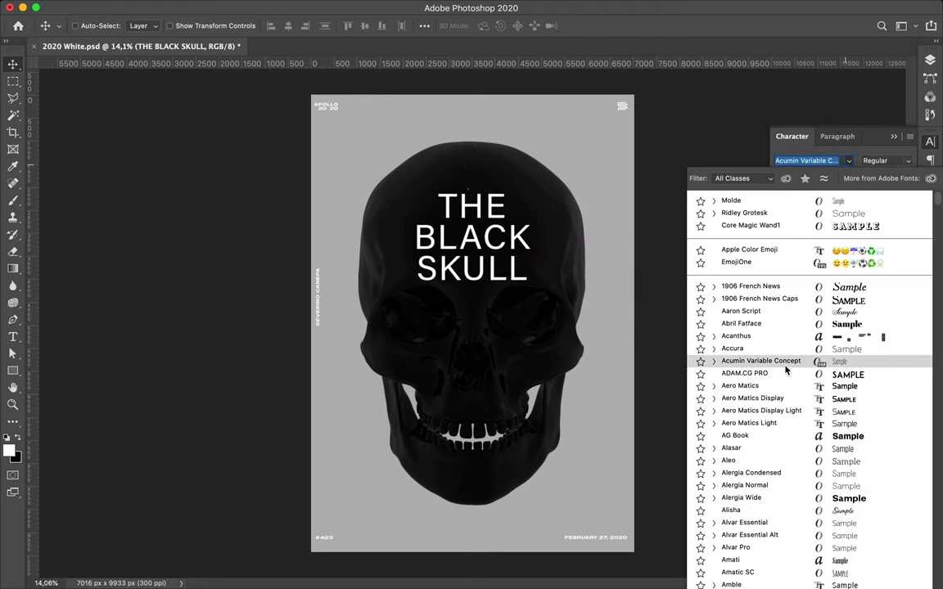
Set the title font to American Typewriter in Condensed style.
click(705, 347)
scroll(597, 237, up, 2)
click(930, 142)
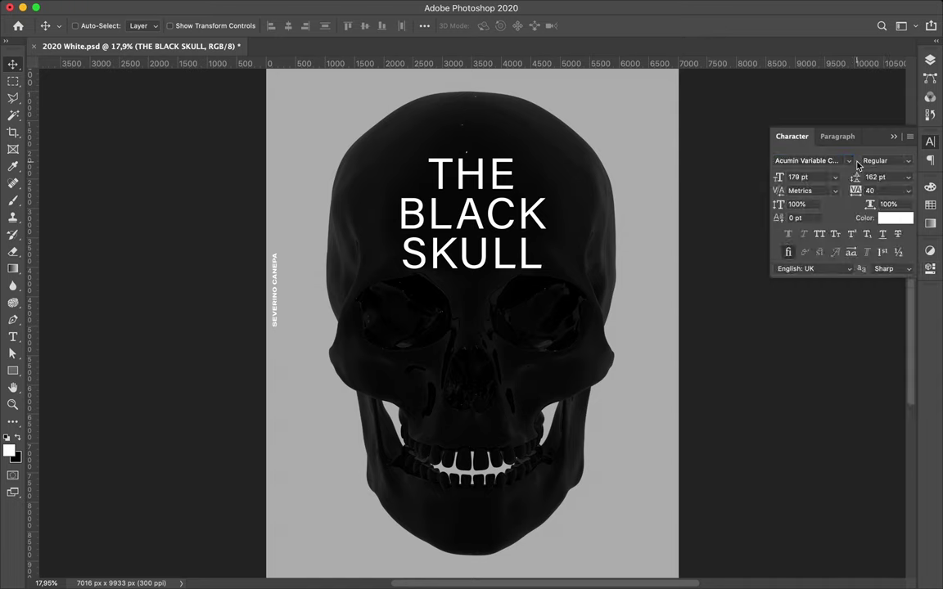
click(807, 161)
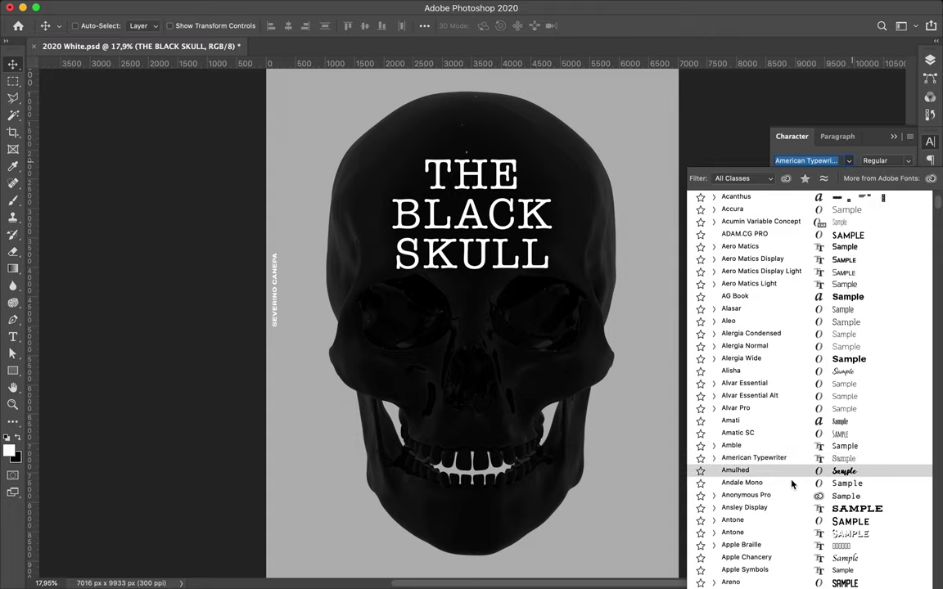
click(791, 461)
click(907, 161)
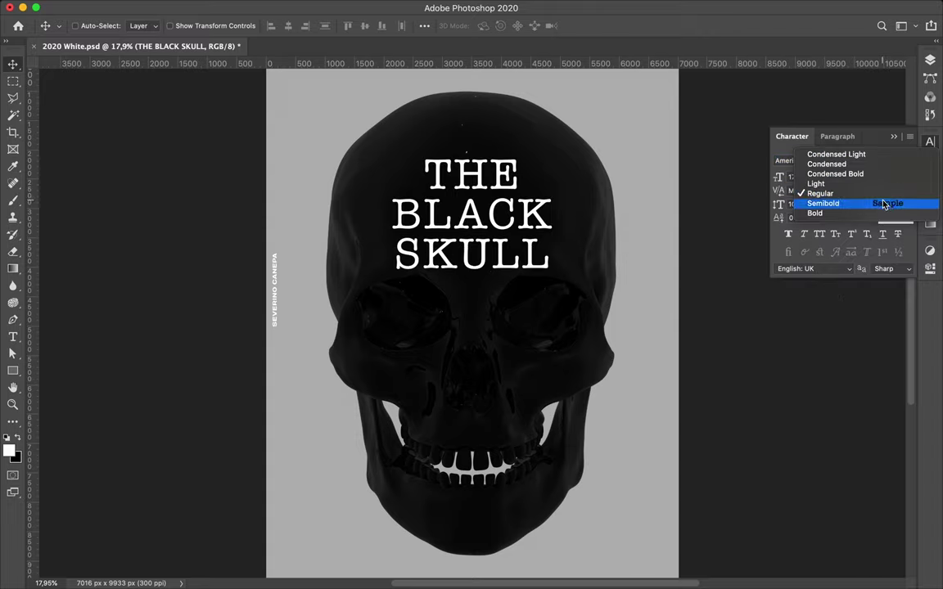
click(884, 160)
Nudge the title slightly higher on the poster.
scroll(575, 276, down, 2)
scroll(576, 276, down, 1)
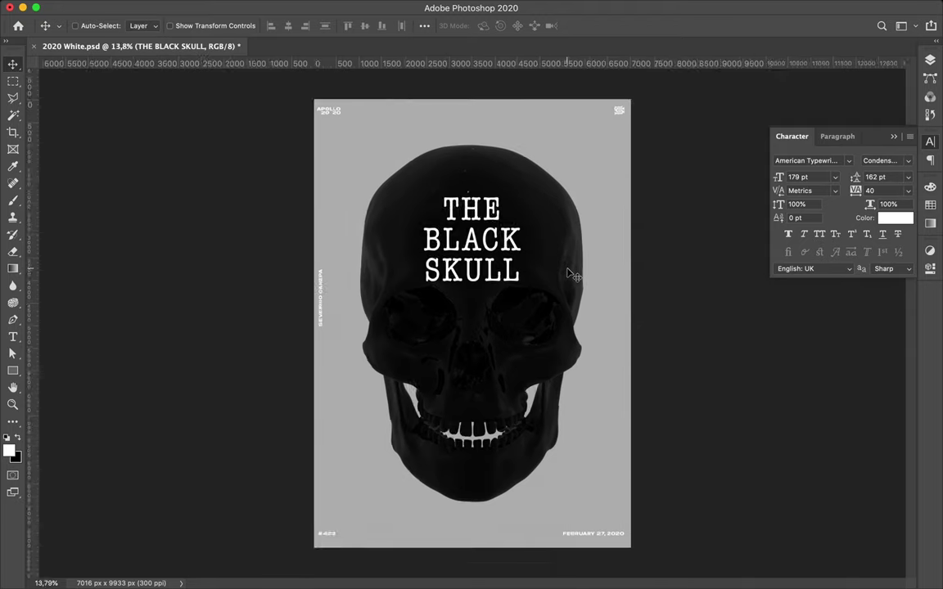
drag(573, 276, 565, 263)
scroll(503, 376, up, 1)
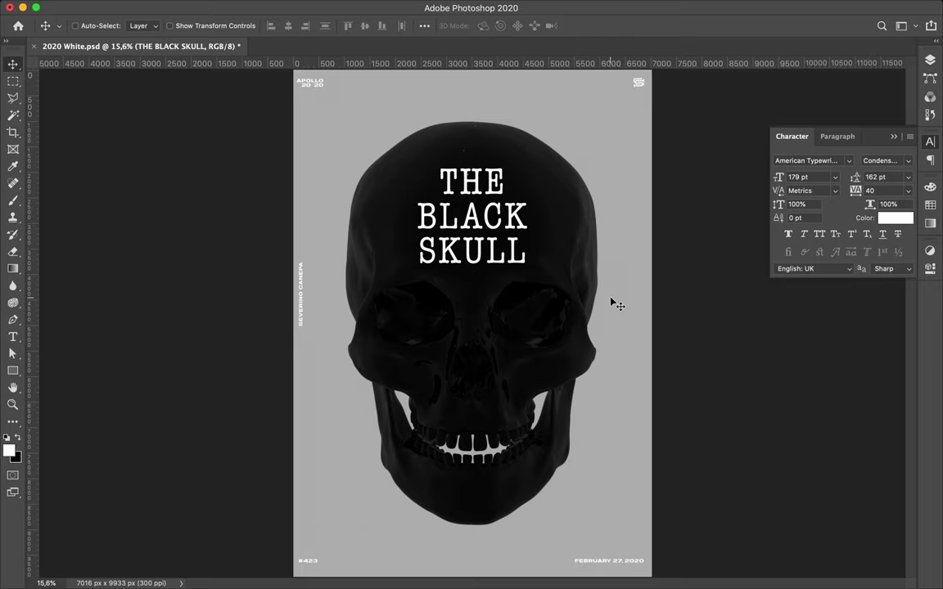
Draw a rectangle across the lower poster and give it a gradient fill.
key(u)
drag(335, 429, 610, 524)
click(146, 25)
scroll(94, 135, down, 2)
scroll(94, 135, up, 2)
scroll(95, 137, down, 2)
scroll(94, 137, up, 2)
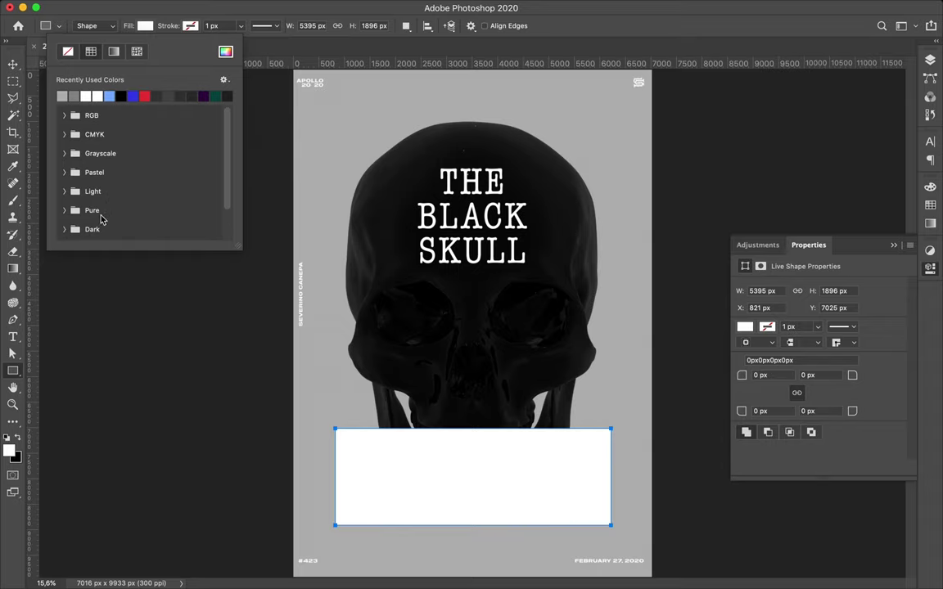
click(114, 52)
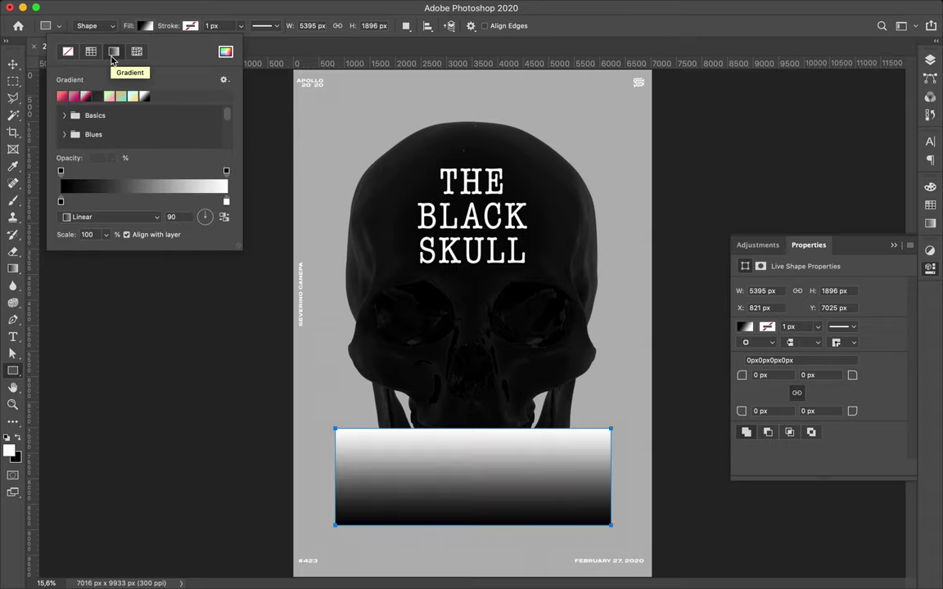
Apply a magenta-to-green preset from the Iridescent gradients.
drag(238, 243, 240, 385)
scroll(104, 238, down, 1)
click(100, 238)
scroll(166, 262, down, 1)
scroll(166, 262, down, 1)
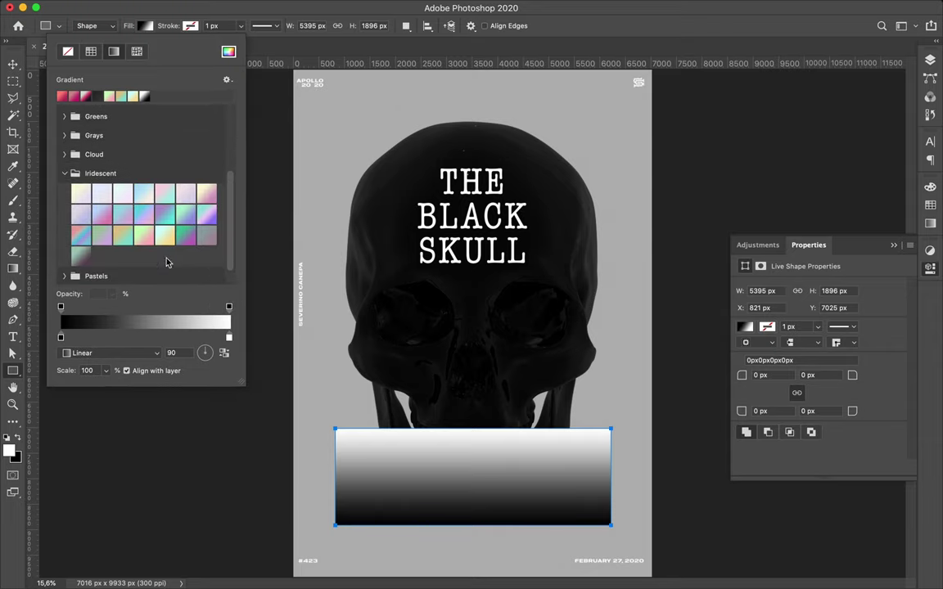
click(80, 235)
click(124, 239)
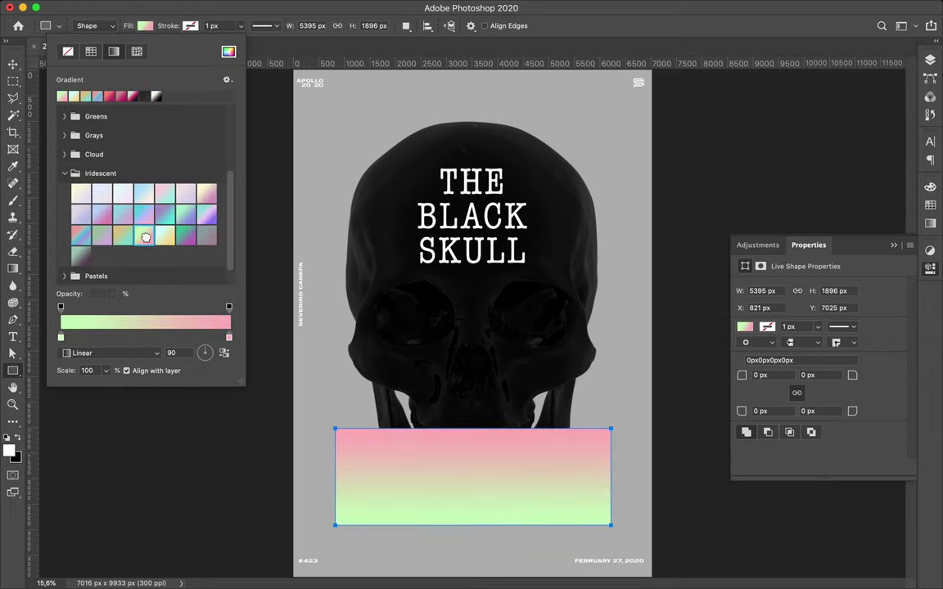
click(167, 238)
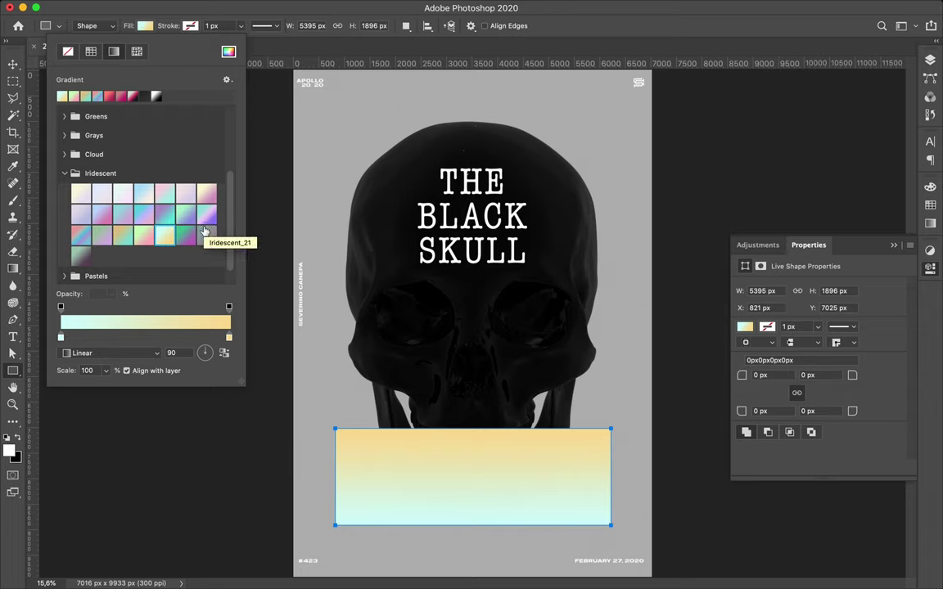
click(187, 234)
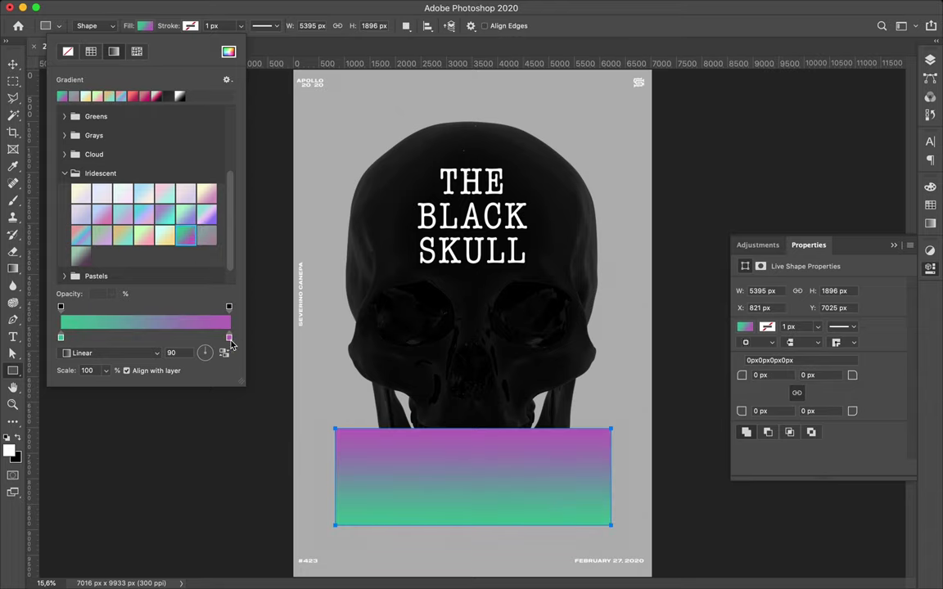
Brighten the gradient to vivid magenta and mint green, then move the rectangle below the skull.
double_click(227, 337)
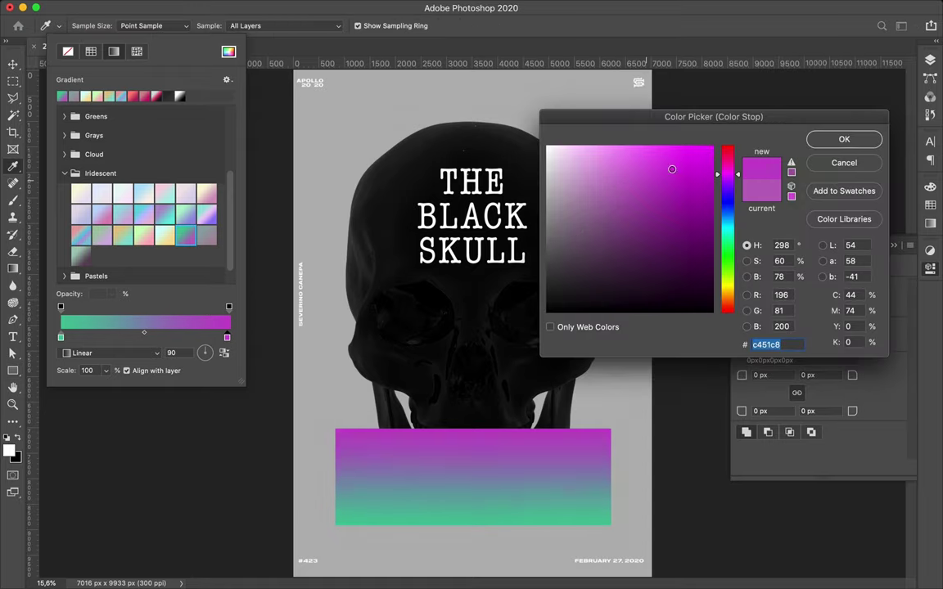
drag(671, 167, 686, 163)
click(814, 139)
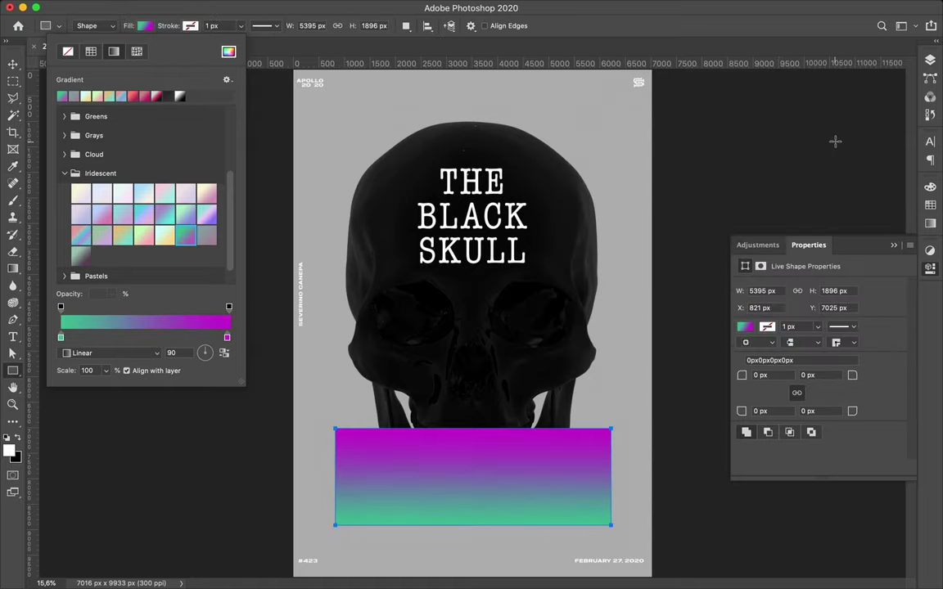
double_click(61, 337)
drag(655, 185, 683, 163)
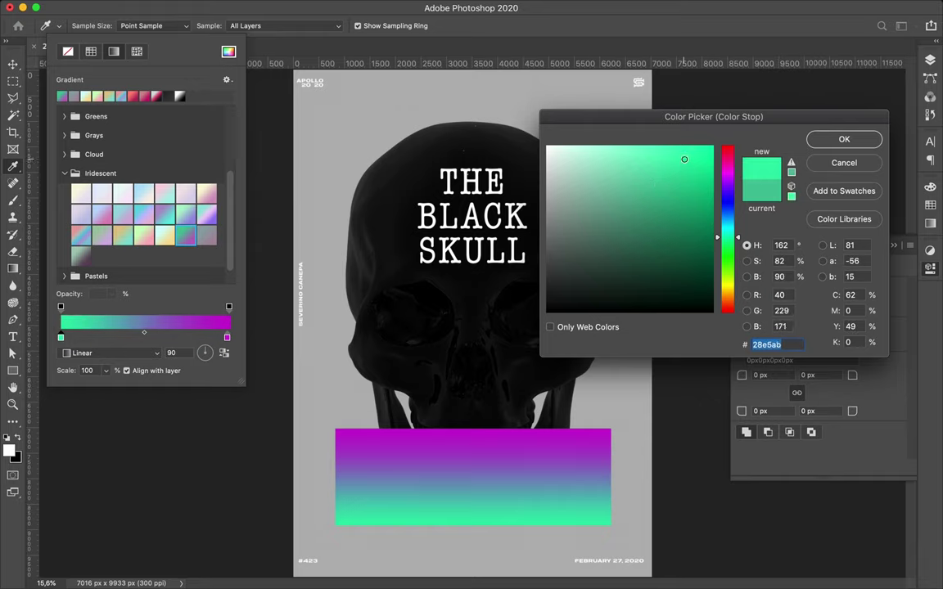
click(867, 141)
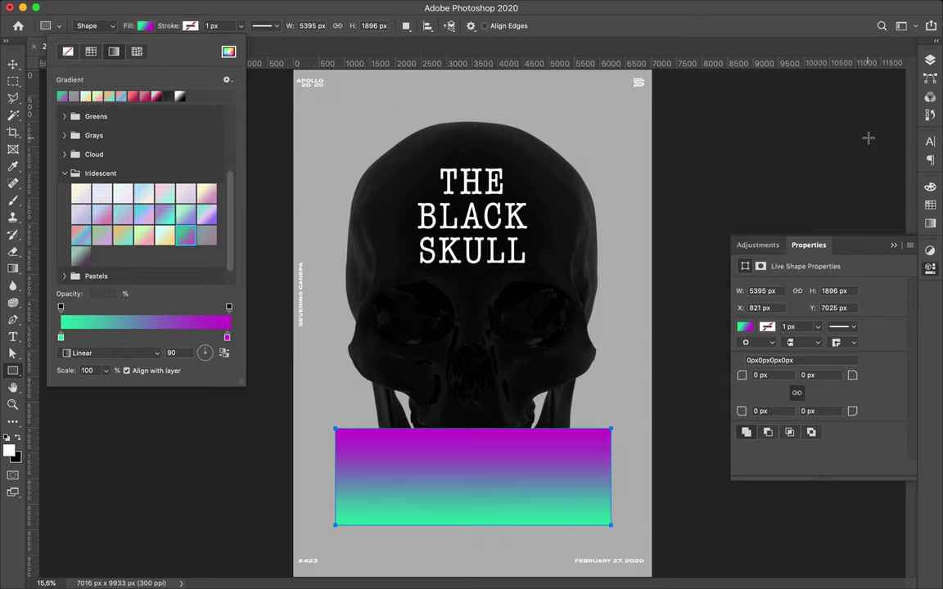
click(930, 60)
drag(824, 153, 827, 222)
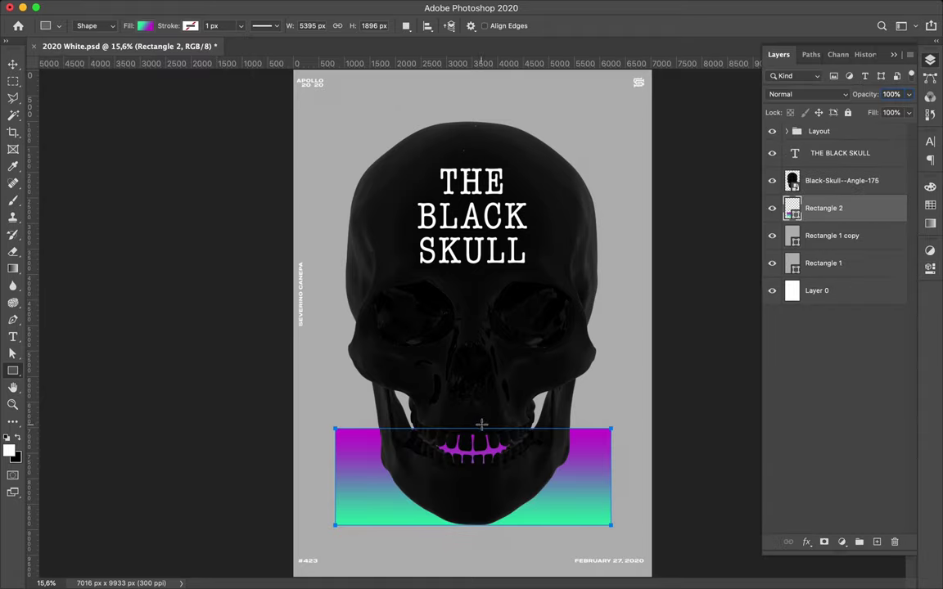
Raise the rectangle's top behind the cheekbones and narrow both sides.
key(ctrl+t)
drag(473, 429, 473, 324)
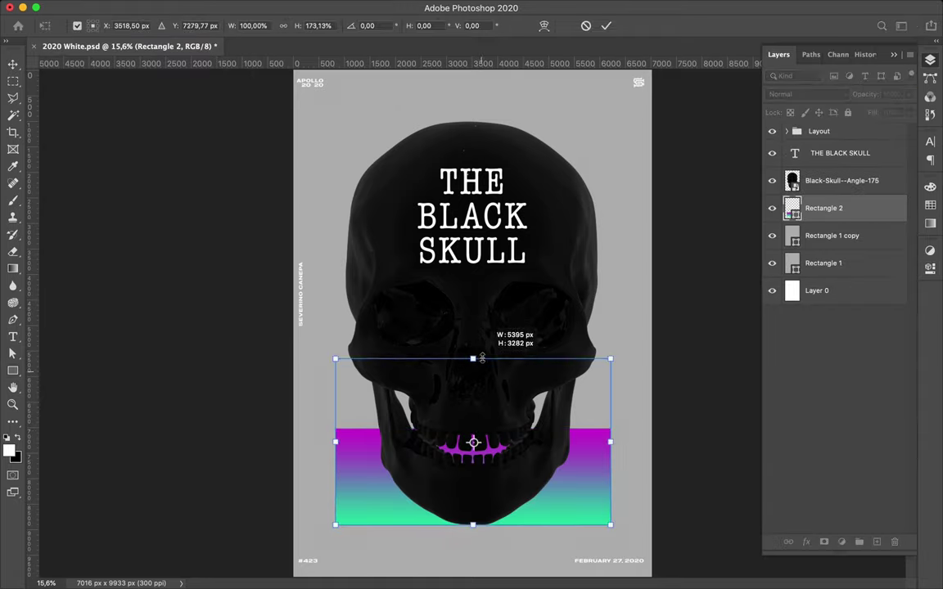
drag(335, 424, 358, 424)
drag(611, 424, 586, 425)
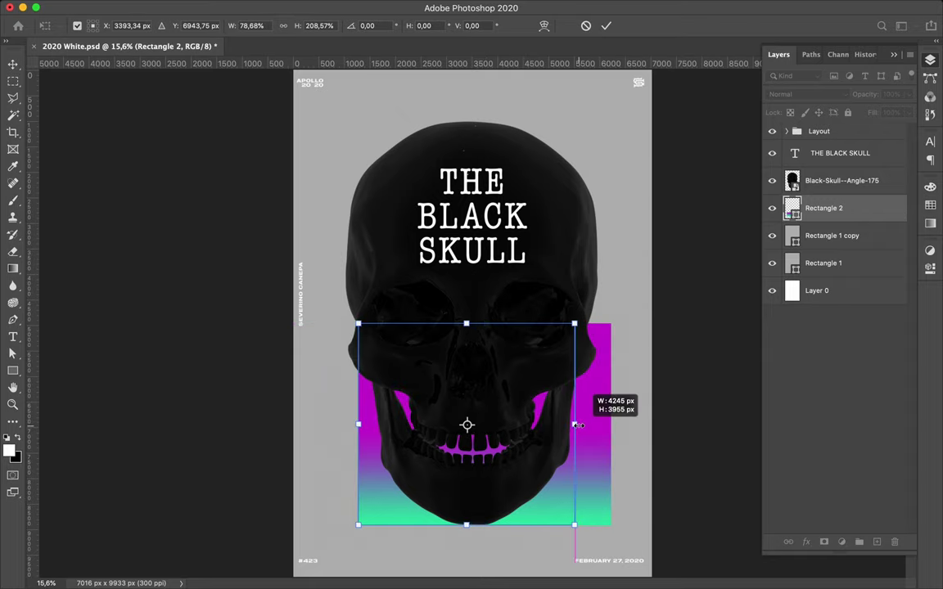
drag(491, 324, 491, 342)
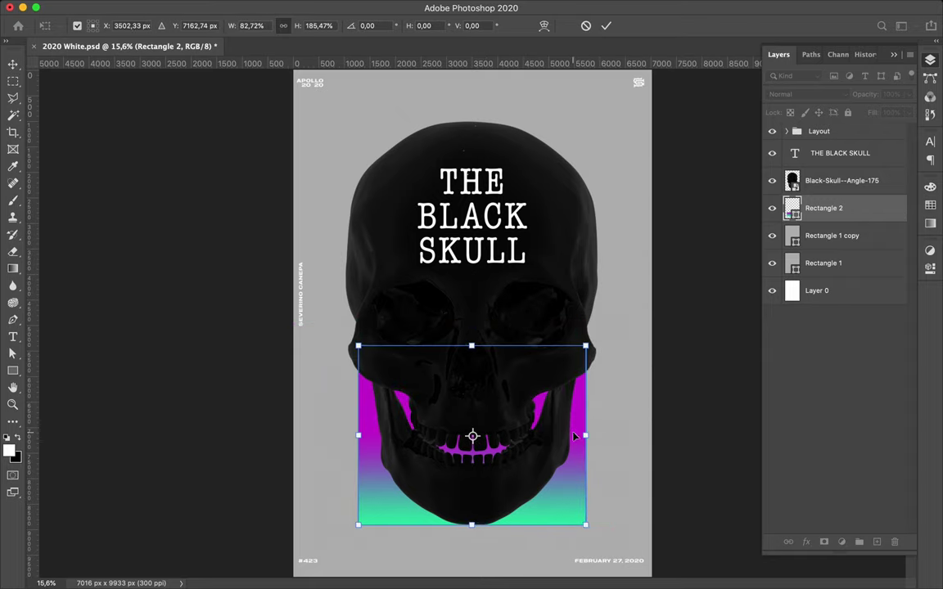
key(Return)
Stretch the rectangle's bottom down past the jaw.
key(ctrl+t)
key(Return)
scroll(528, 379, down, 1)
key(ctrl+t)
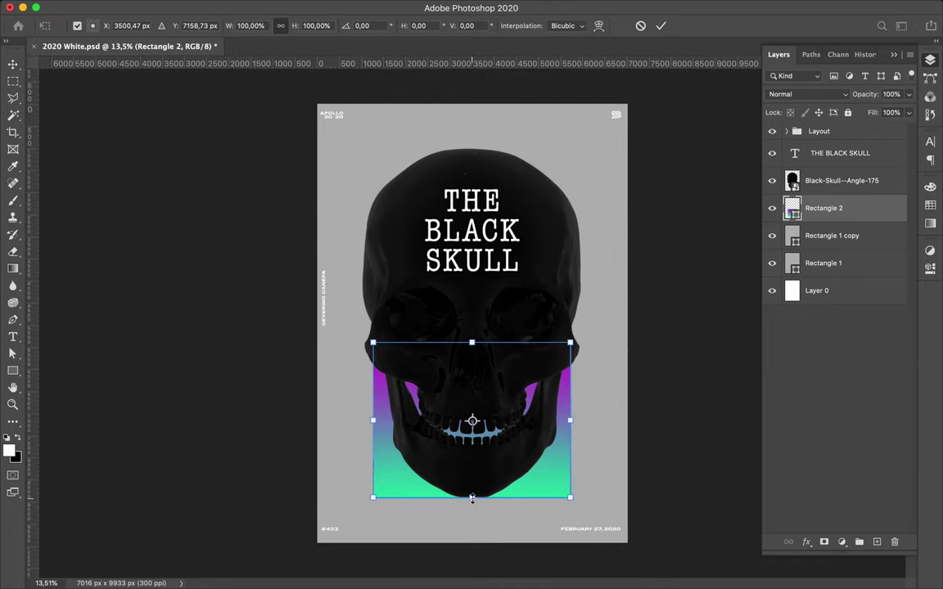
drag(472, 498, 472, 550)
key(Return)
click(591, 529)
Rotate the FEBRUARY 27, 2020 date vertically along the right edge and add a bottom guide.
key(ctrl+t)
drag(601, 542, 610, 581)
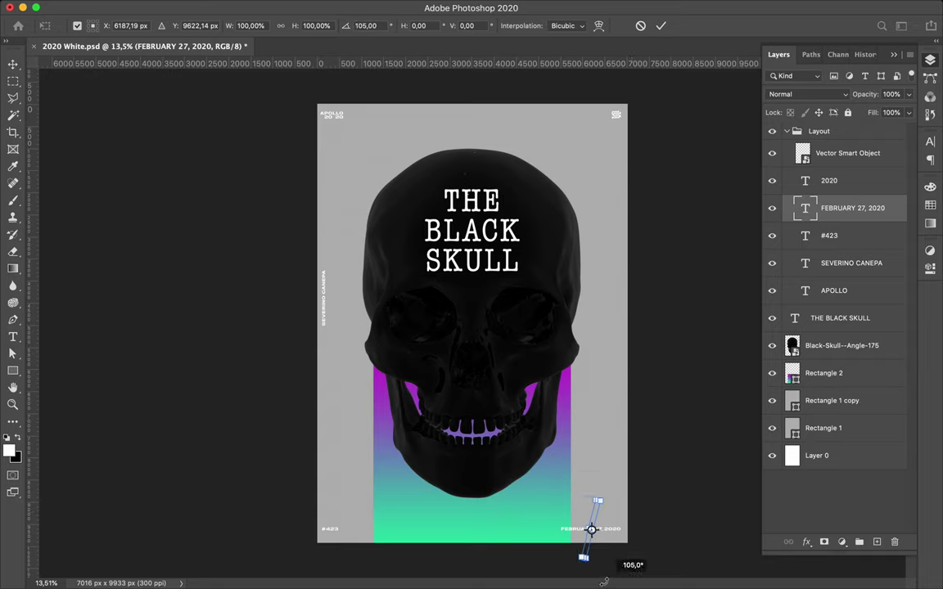
key(Return)
drag(592, 523, 622, 495)
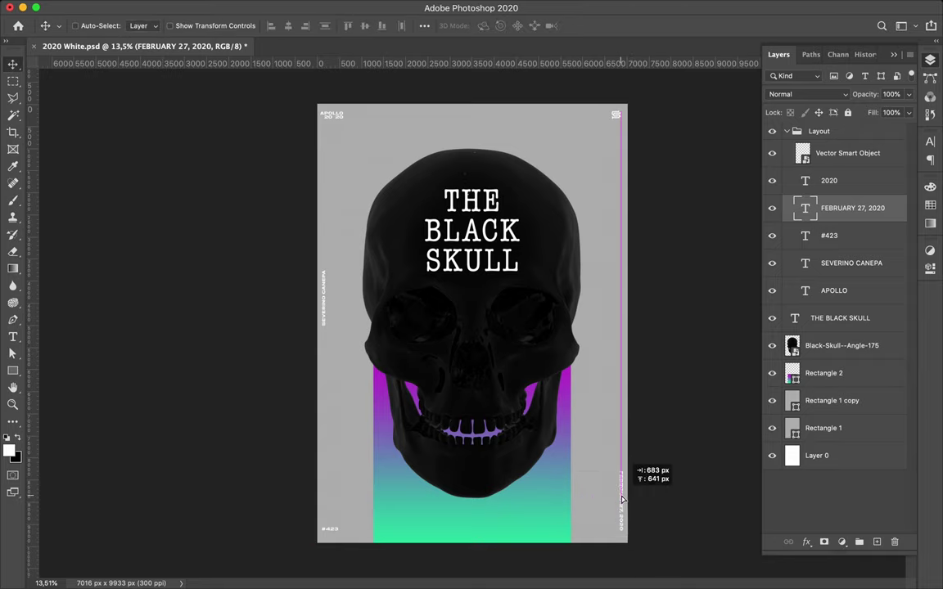
mouse_move(557, 63)
mouse_down()
mouse_move(376, 507)
mouse_move(554, 532)
mouse_up()
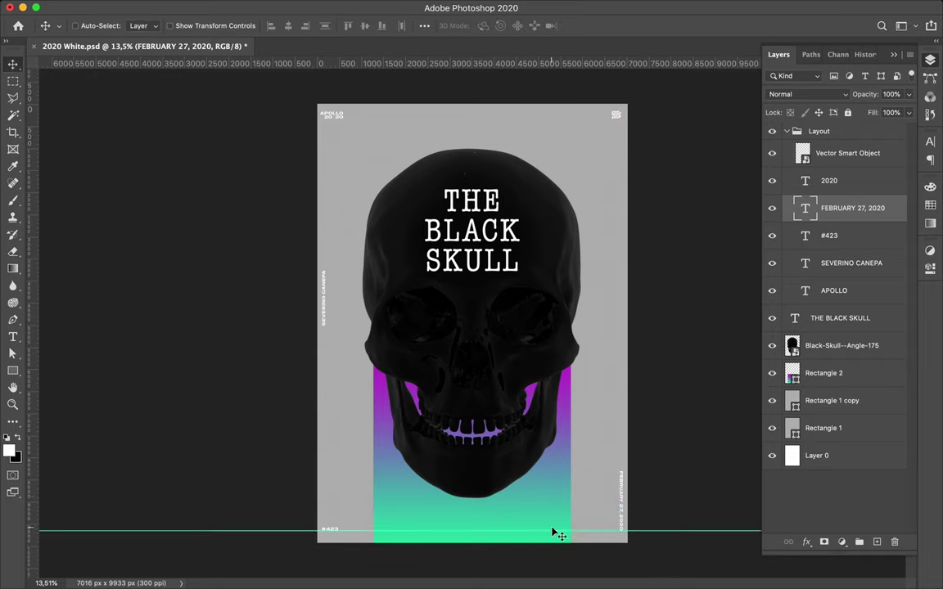
ctrl+click(550, 503)
key(ctrl+t)
Widen the gradient rectangle slightly and lower its top edge.
drag(585, 449, 594, 449)
drag(382, 447, 371, 446)
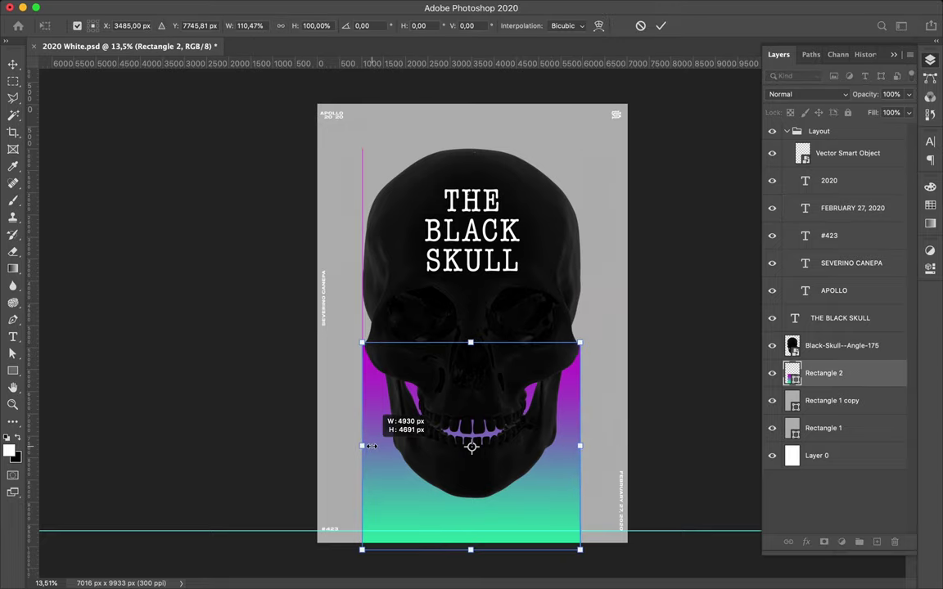
scroll(371, 446, up, 3)
drag(302, 472, 307, 473)
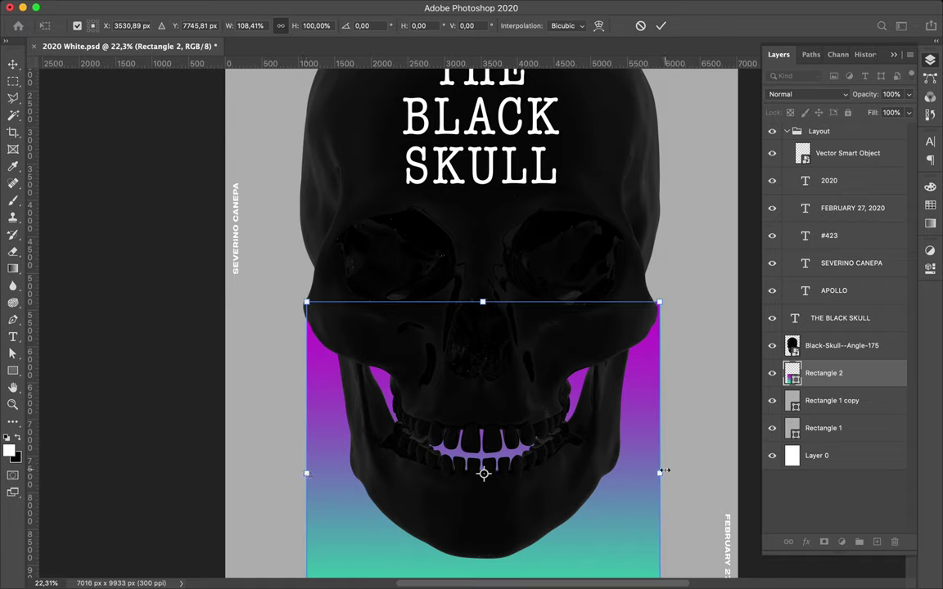
drag(664, 471, 655, 472)
drag(482, 302, 482, 324)
key(Return)
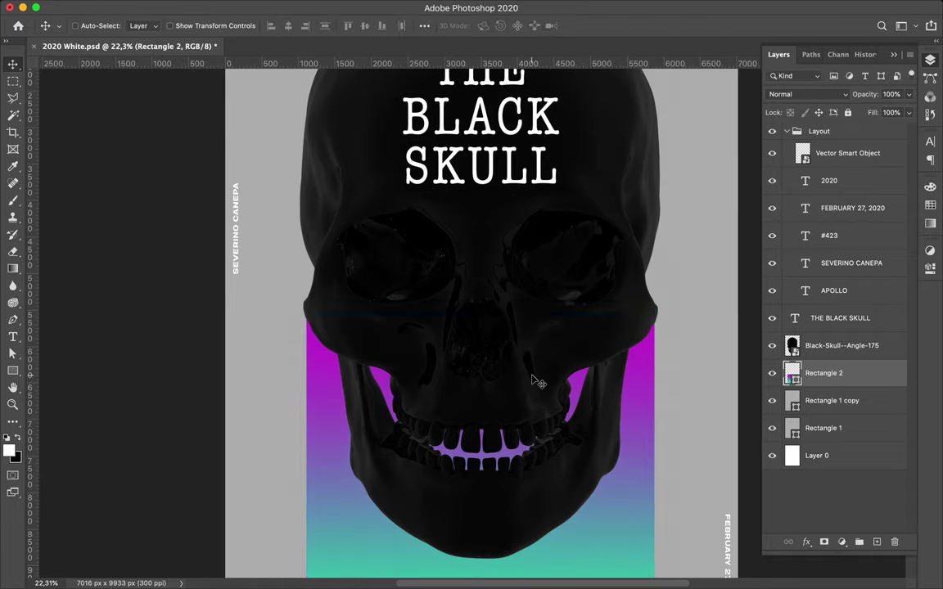
Centre the rectangle horizontally under the skull with the Align options.
click(424, 25)
click(484, 147)
click(318, 19)
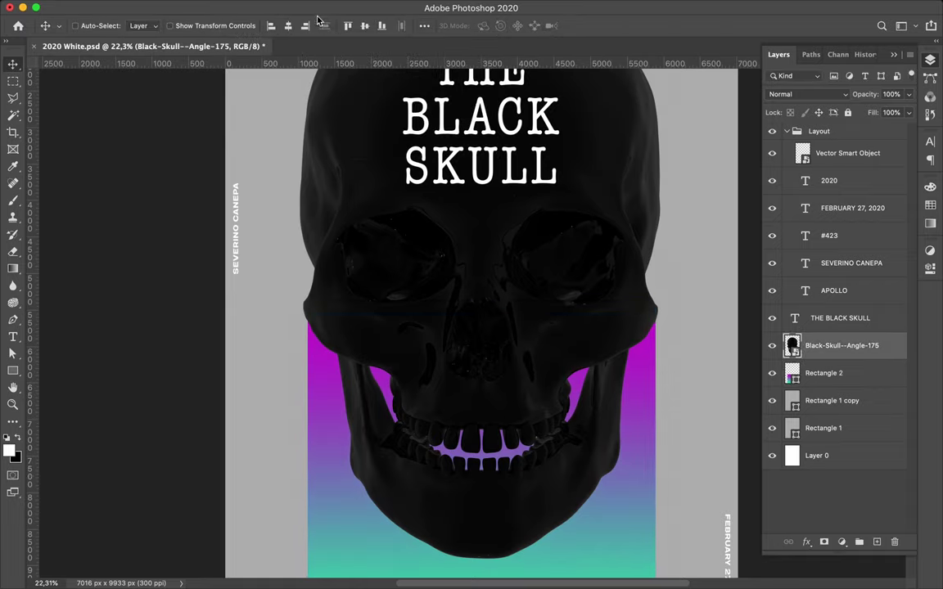
scroll(472, 395, down, 5)
Extend the rectangle's bottom to the poster edge and duplicate the layer.
ctrl+click(459, 457)
key(ctrl+t)
drag(481, 501, 481, 497)
key(Return)
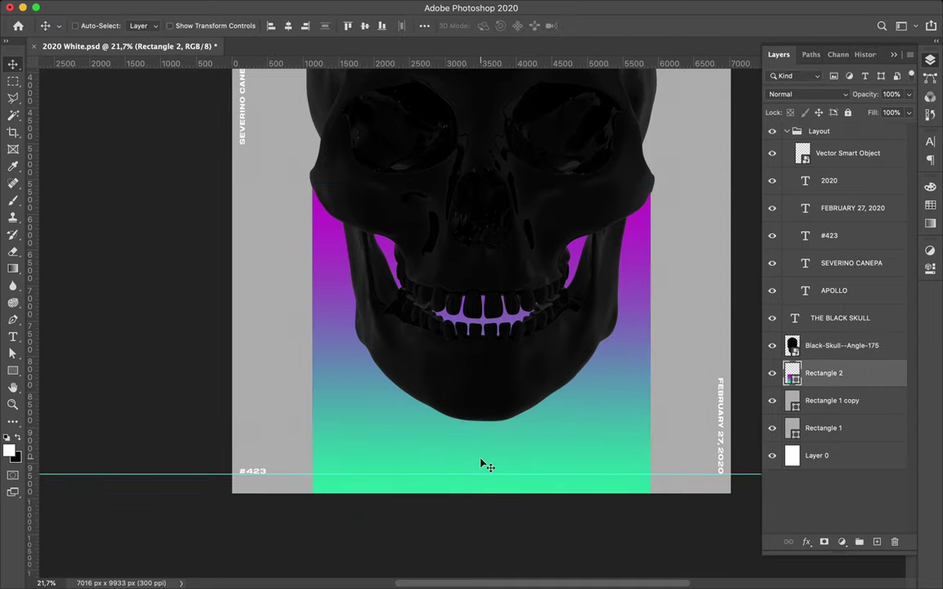
scroll(484, 463, up, 3)
scroll(488, 269, down, 1)
scroll(489, 268, down, 2)
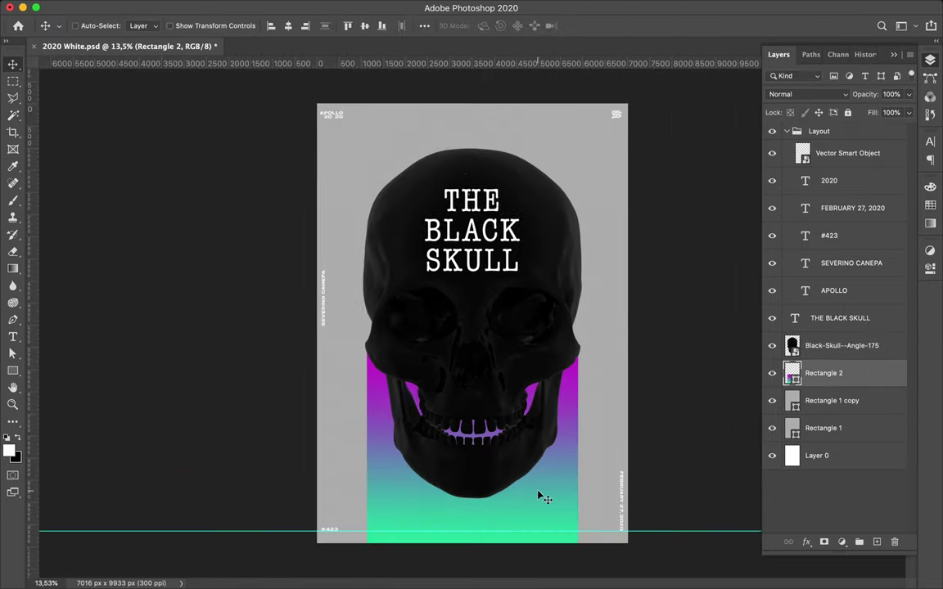
key(ctrl+j)
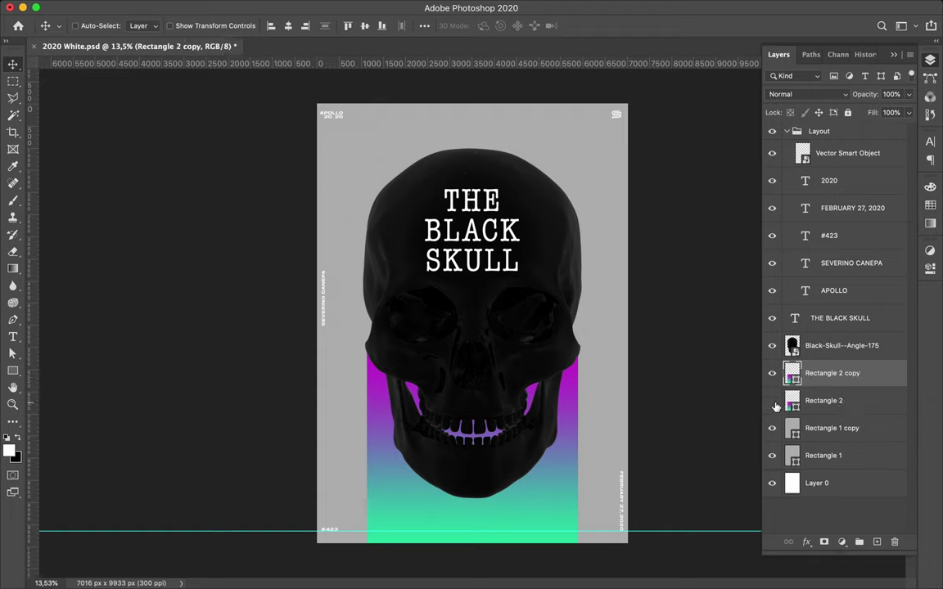
Hide Rectangle 2, duplicate the copy, and give it a 247,5 px Gaussian Blur.
click(773, 401)
key(super+j)
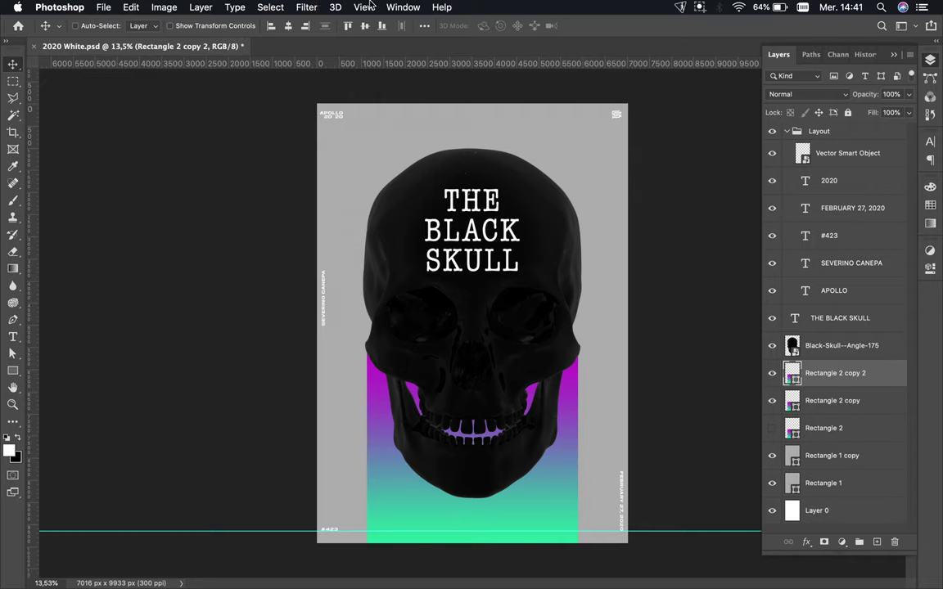
click(306, 8)
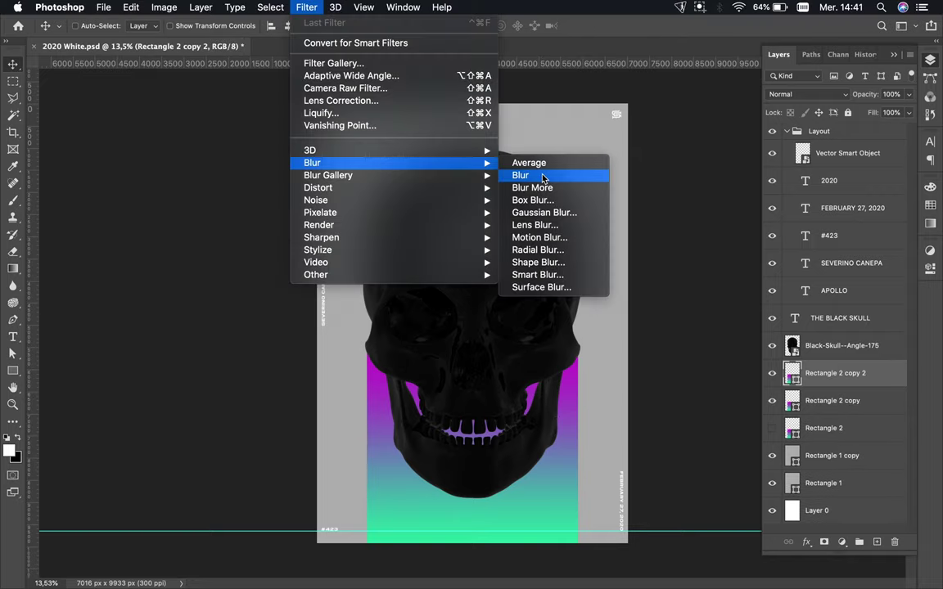
click(536, 199)
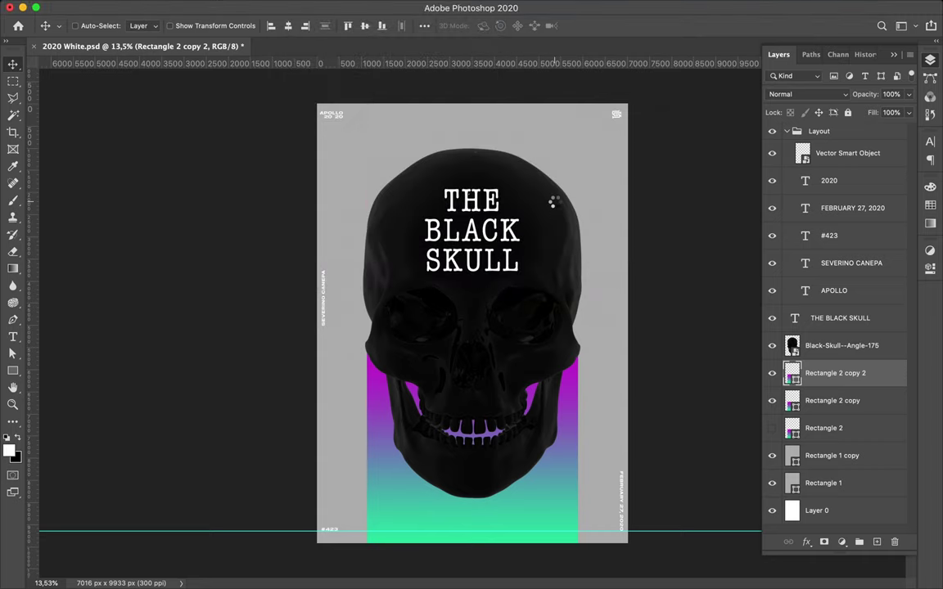
drag(69, 209, 114, 205)
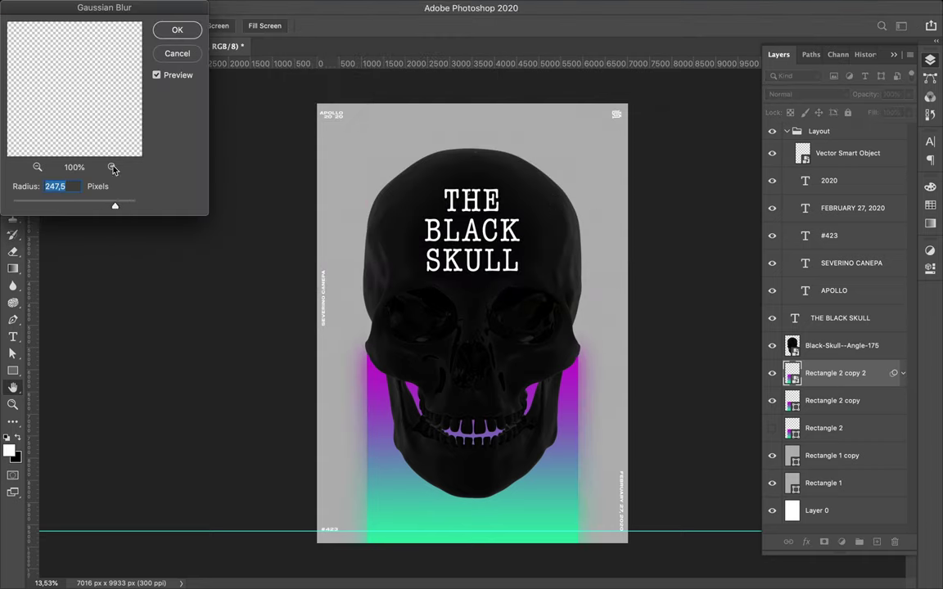
key(Return)
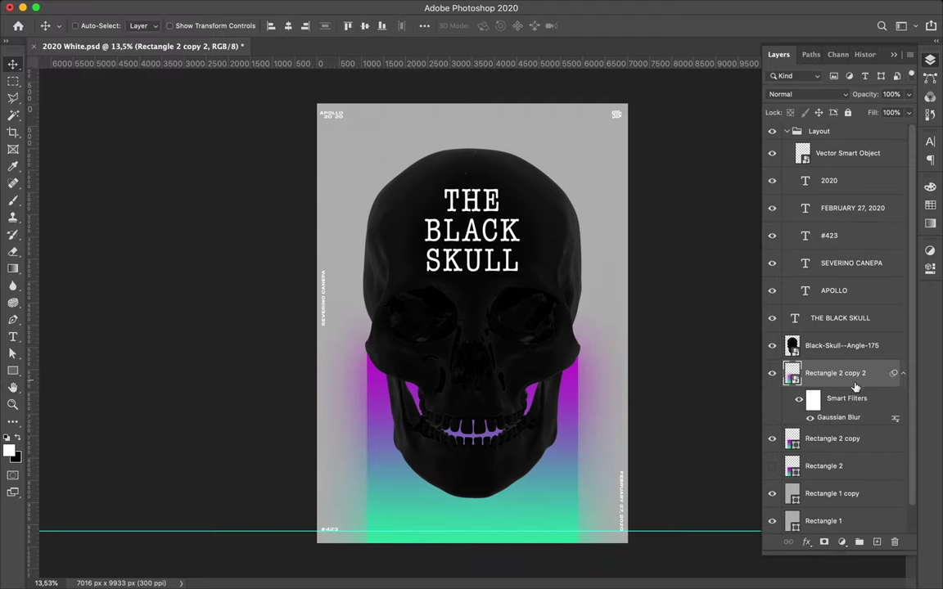
click(903, 374)
Rasterize the blurred glow, clip it to Rectangle 2 copy, and add an Overlay duplicate.
right_click(835, 373)
click(745, 244)
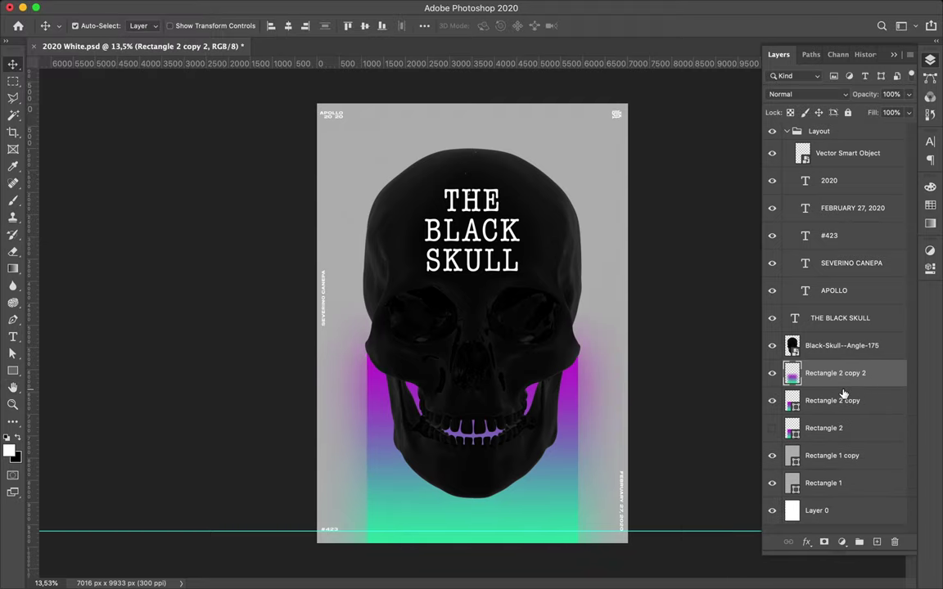
alt+click(843, 387)
key(ctrl+j)
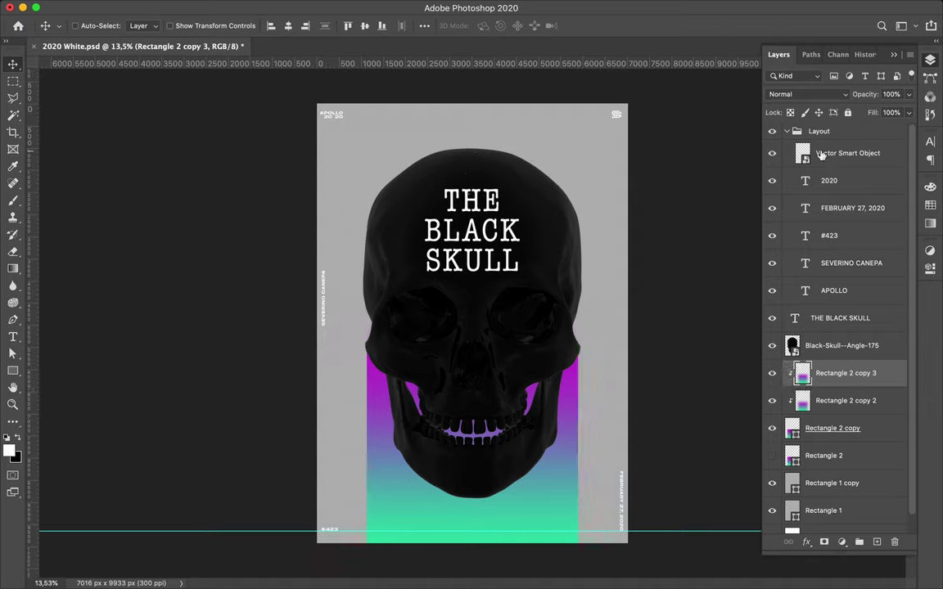
click(806, 94)
click(798, 236)
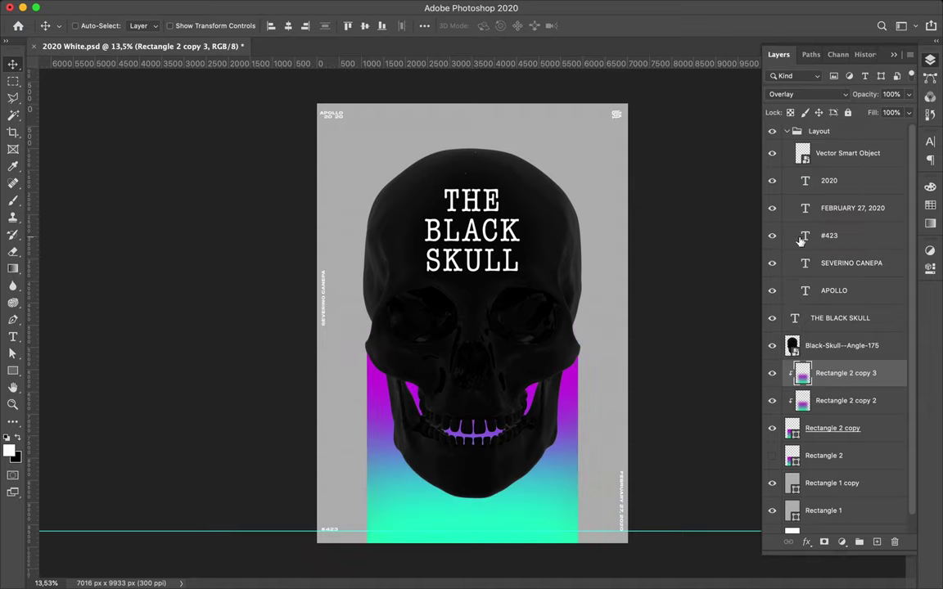
Make another copy of Rectangle 2 copy and open it in Liquify.
drag(792, 432, 859, 414)
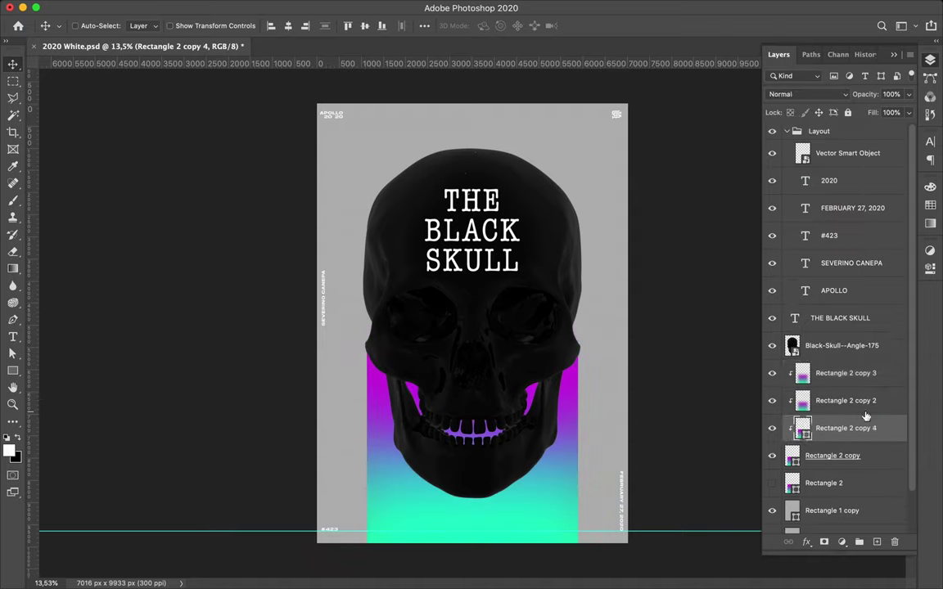
click(310, 8)
click(320, 110)
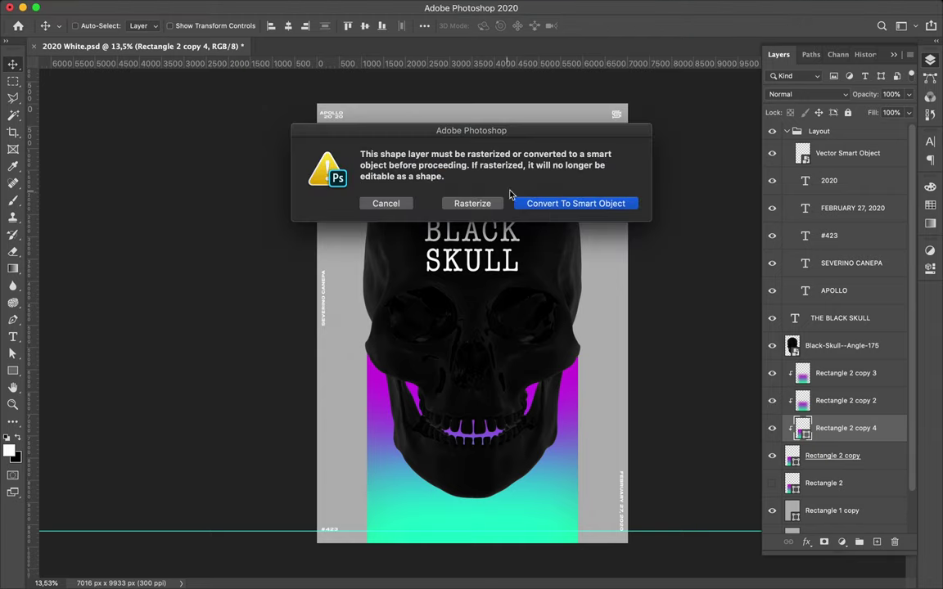
click(547, 203)
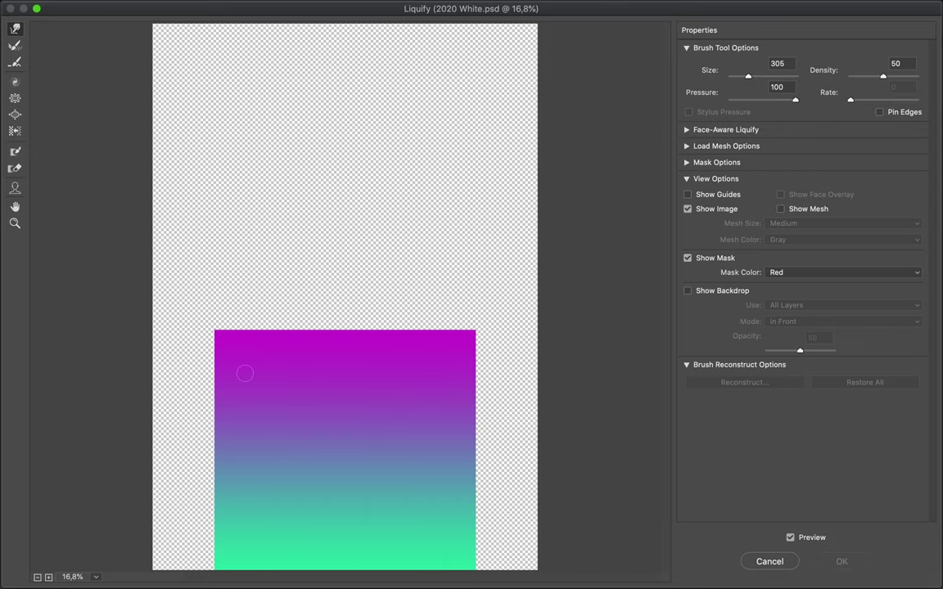
Smear vertical purple and green streaks through the gradient with Forward Warp.
mouse_move(234, 411)
mouse_down()
mouse_move(232, 552)
mouse_move(251, 409)
mouse_up()
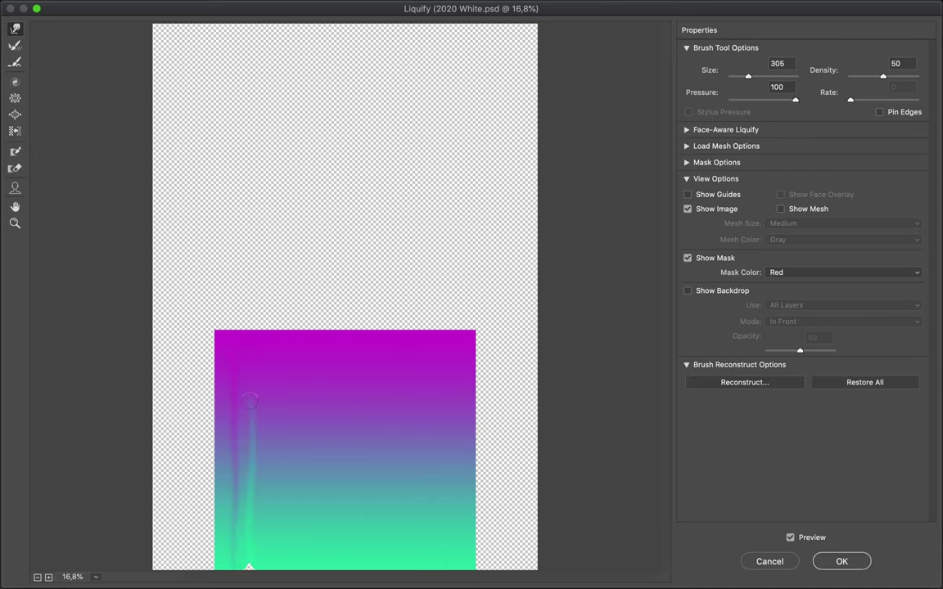
drag(250, 349, 261, 551)
drag(278, 497, 272, 349)
mouse_move(246, 409)
mouse_down()
mouse_move(242, 512)
mouse_move(262, 374)
mouse_up()
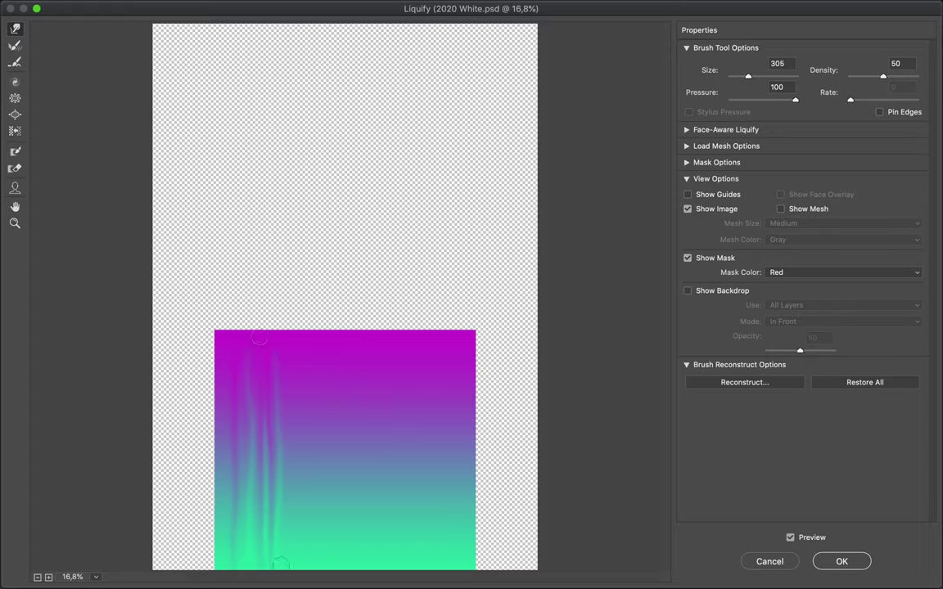
drag(283, 464, 286, 506)
drag(350, 565, 350, 422)
drag(435, 565, 434, 332)
drag(361, 316, 369, 557)
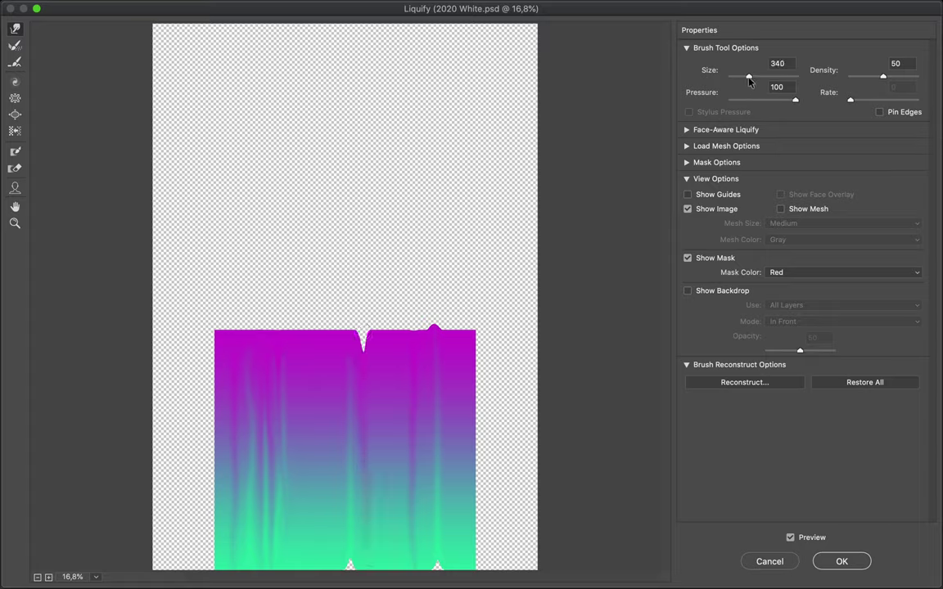
Enlarge the warp brush to 784, push more green upward, and apply Liquify.
drag(754, 78, 756, 77)
mouse_move(389, 391)
mouse_down()
mouse_move(354, 508)
mouse_move(278, 401)
mouse_move(270, 295)
mouse_move(288, 563)
mouse_move(307, 315)
mouse_up()
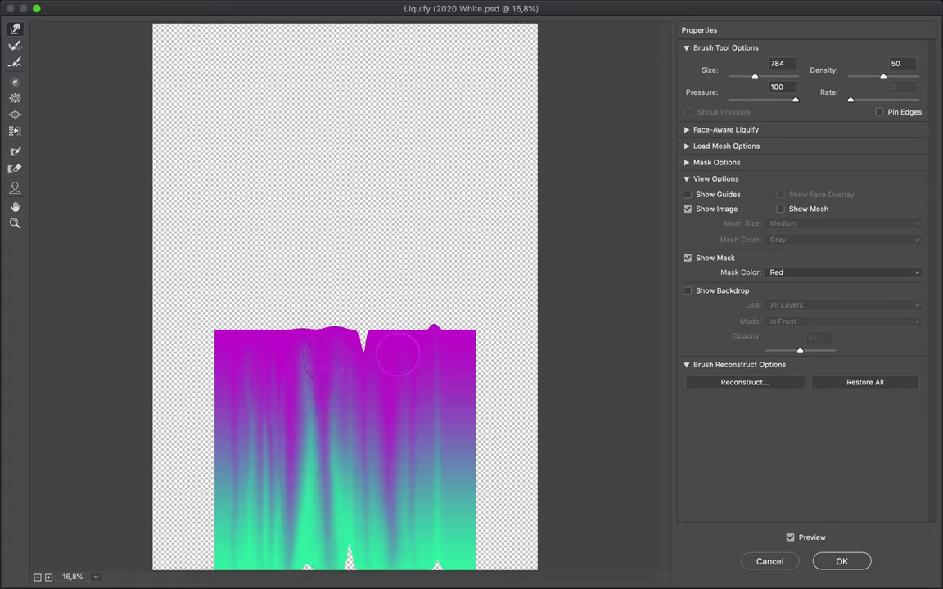
drag(434, 508, 410, 335)
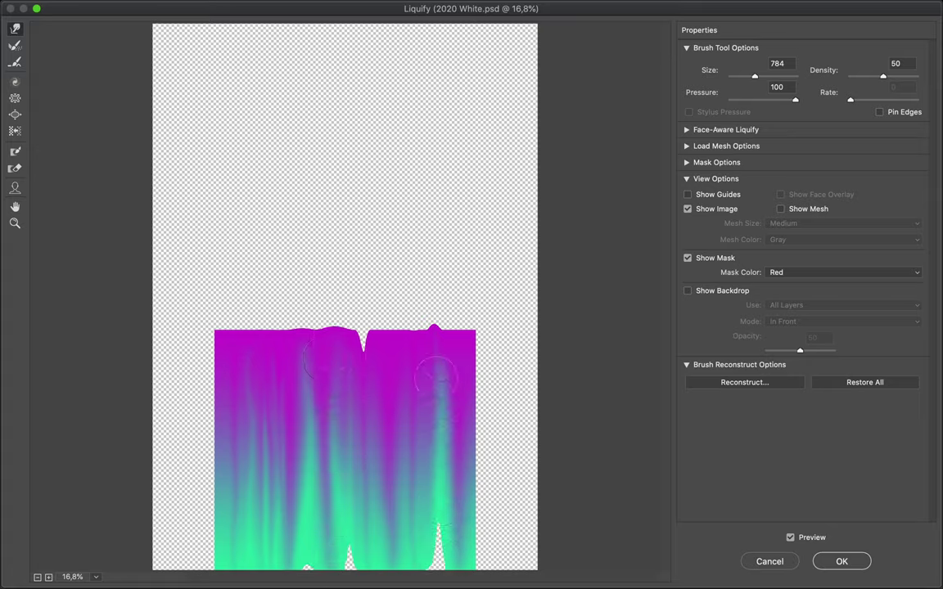
drag(316, 557, 302, 562)
click(840, 562)
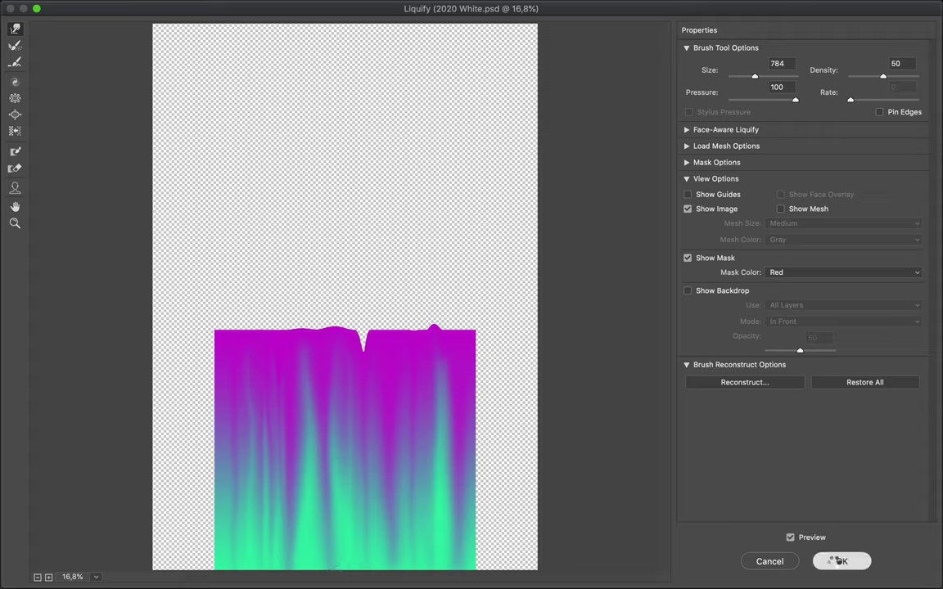
scroll(622, 474, up, 3)
scroll(622, 475, up, 3)
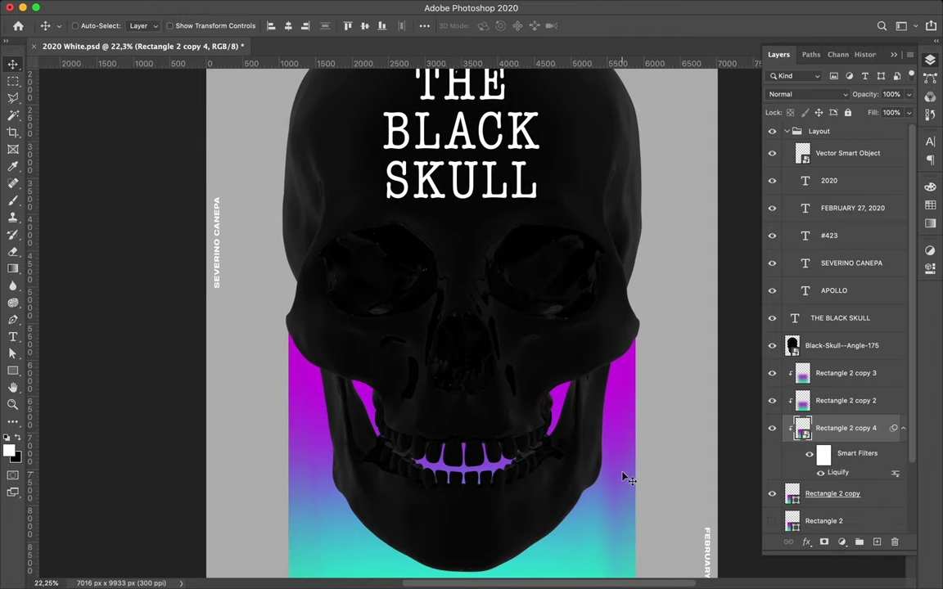
Copy Rectangle 2 copy 3 as a clipped Screen layer at 50% opacity, then duplicate the skull layer.
scroll(622, 475, down, 2)
click(854, 374)
key(ctrl+j)
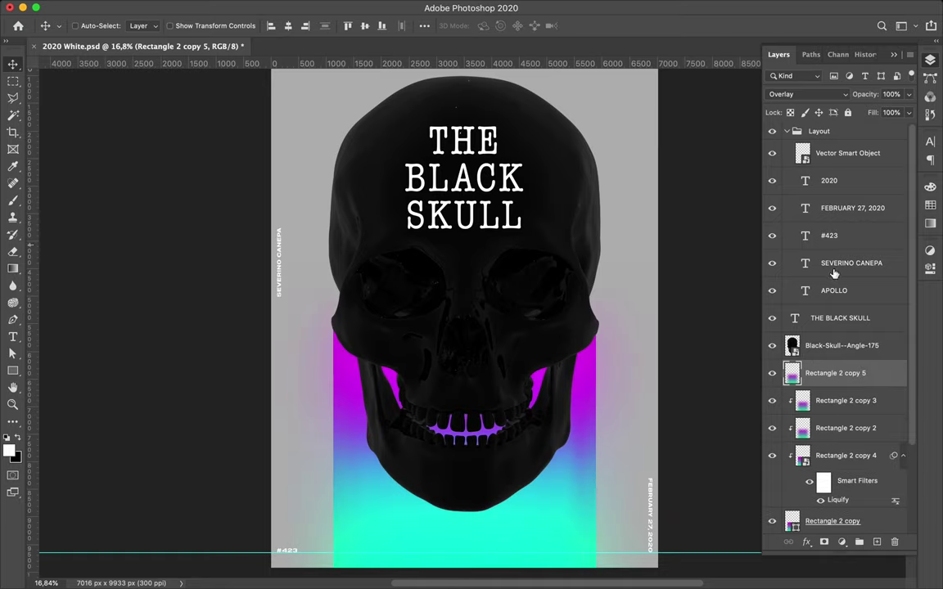
alt+click(843, 389)
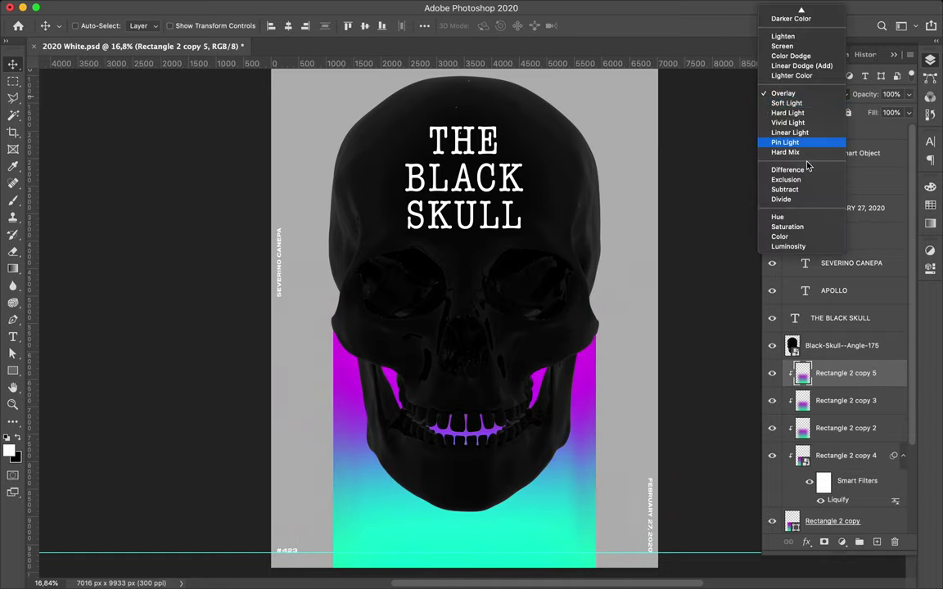
click(786, 46)
drag(908, 94, 878, 113)
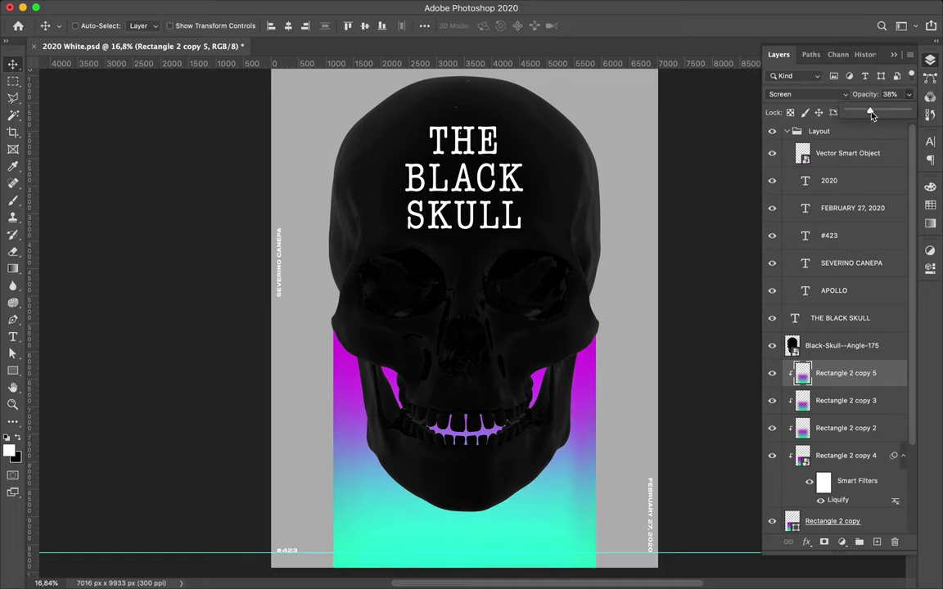
scroll(620, 295, down, 2)
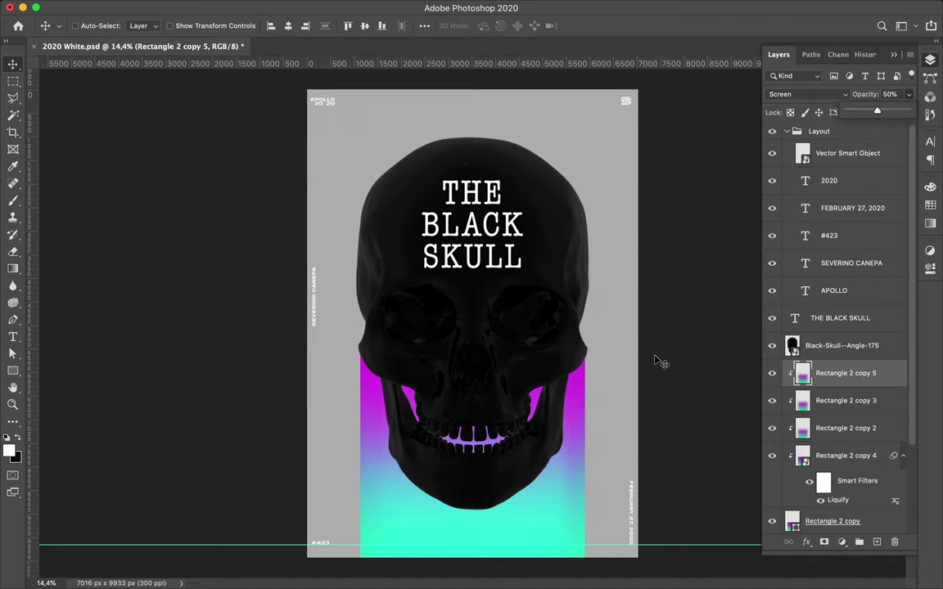
drag(819, 345, 818, 372)
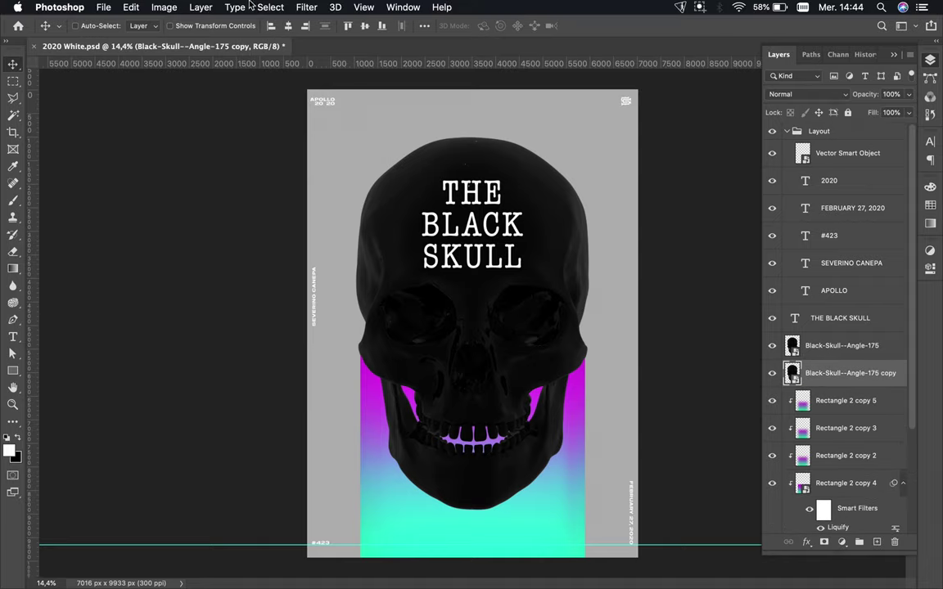
Apply a Gaussian Blur with a larger radius to the skull copy.
click(308, 7)
mouse_move(312, 163)
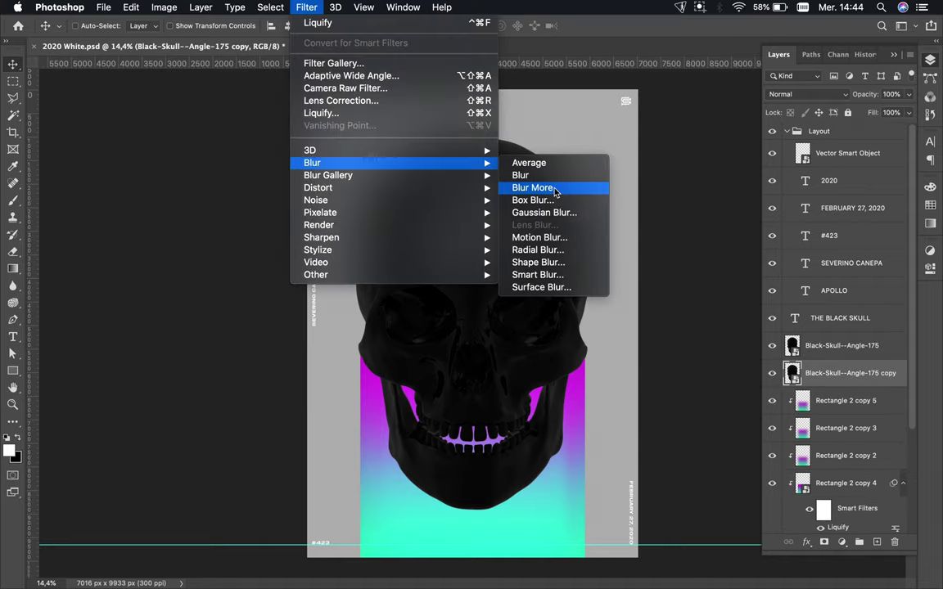
click(544, 212)
drag(98, 205, 115, 209)
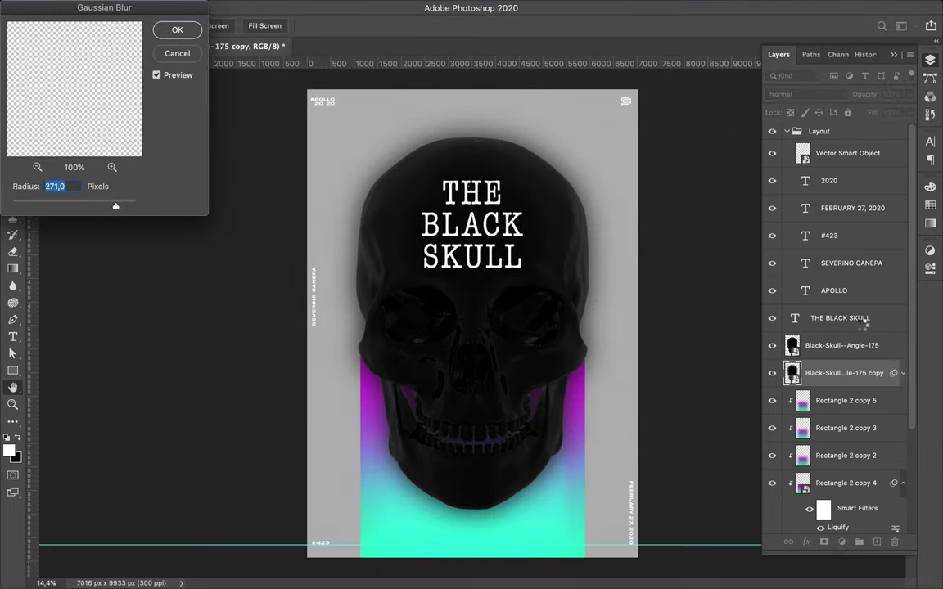
key(Return)
Shift the blurred skull copy and stretch it taller with Free Transform.
drag(595, 296, 529, 273)
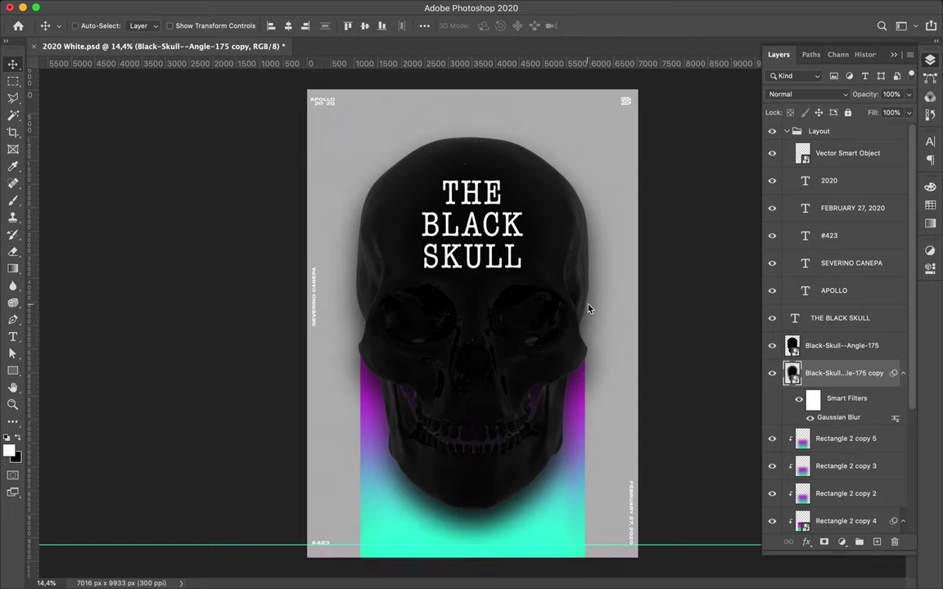
key(ctrl+t)
click(567, 224)
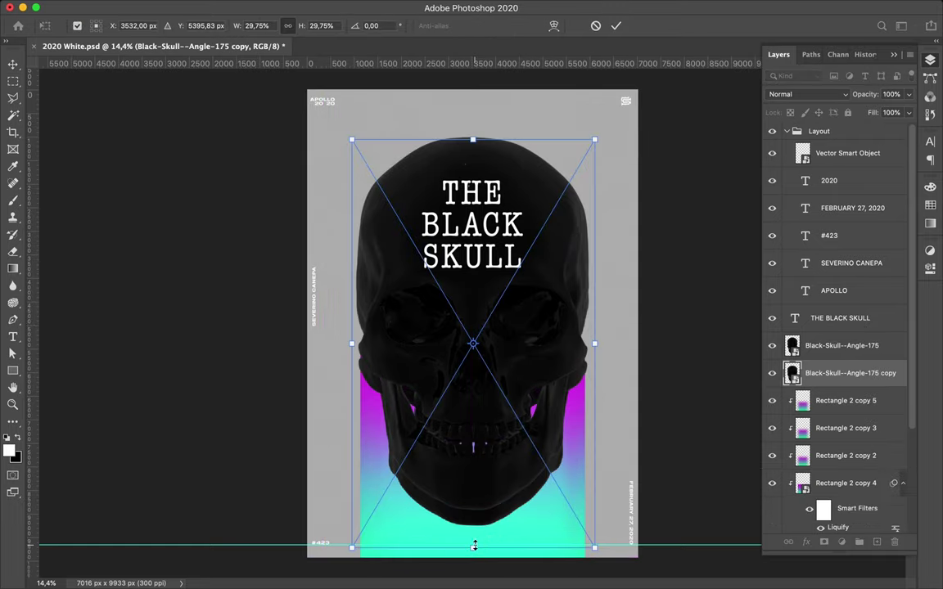
drag(474, 545, 474, 583)
drag(475, 196, 476, 162)
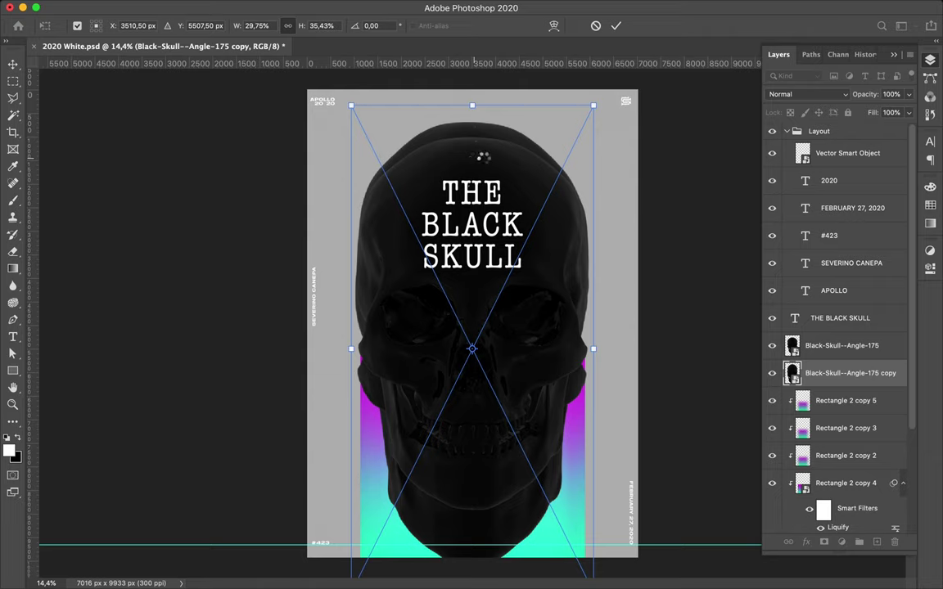
key(Return)
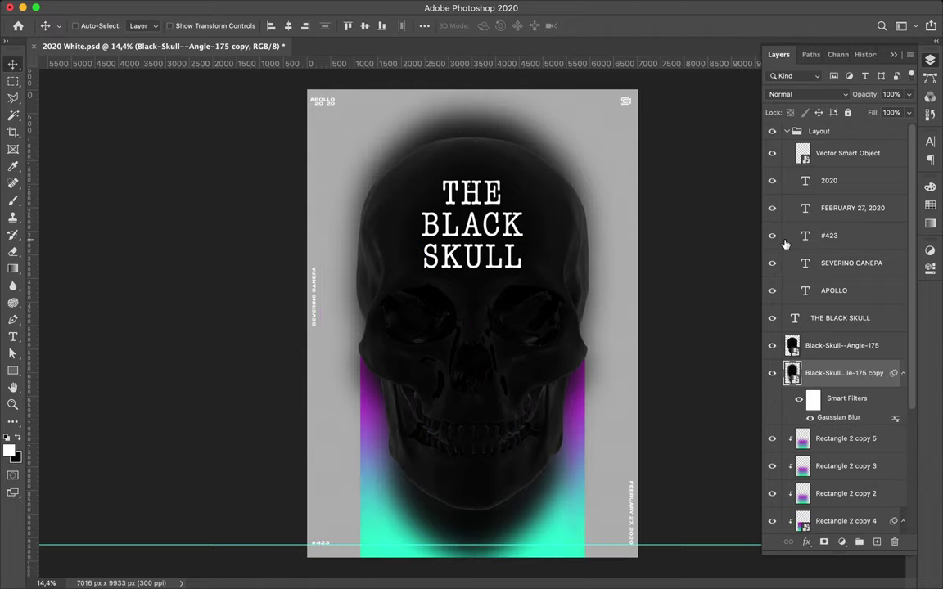
Blend the blurred skull copy in Pin Light at 57% fill.
click(806, 94)
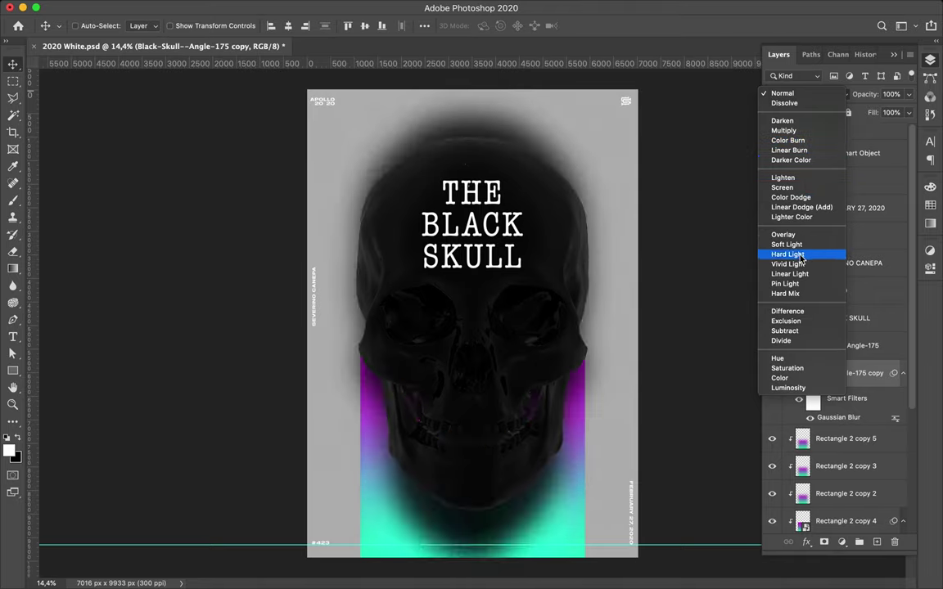
click(788, 283)
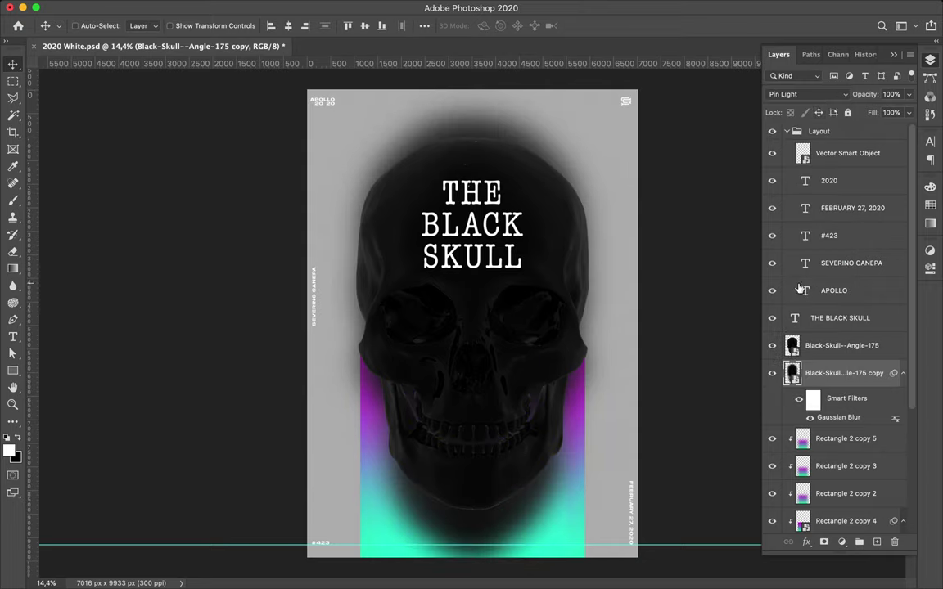
click(807, 94)
click(907, 116)
drag(907, 116, 883, 131)
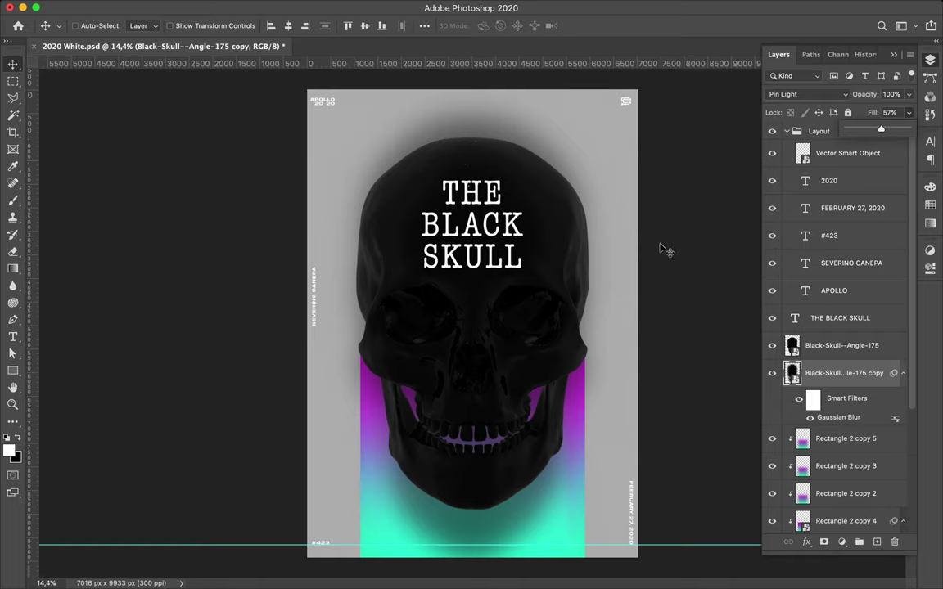
click(840, 317)
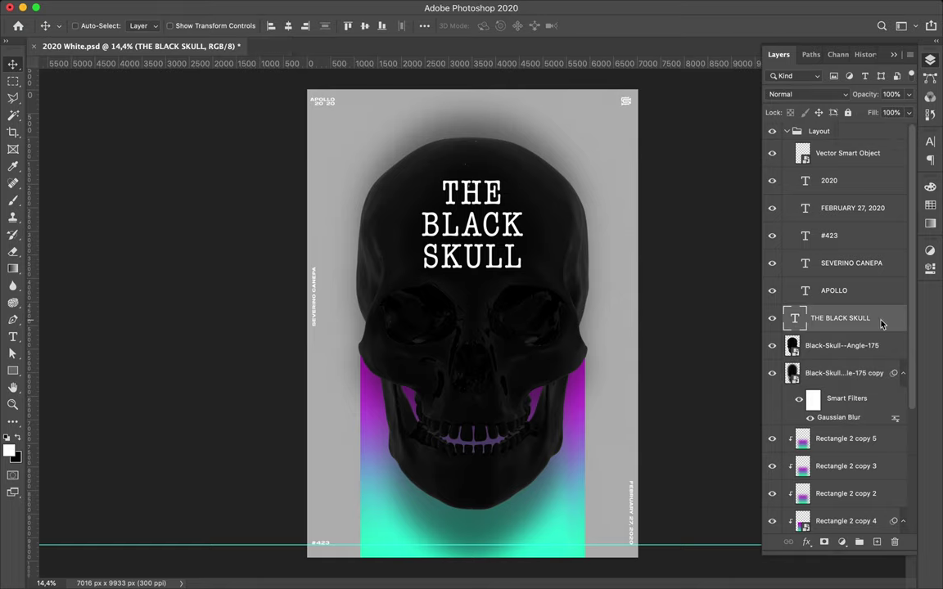
Give THE BLACK SKULL title a Normal-mode Outer Glow at 35% opacity and 38 px size.
double_click(876, 317)
click(253, 364)
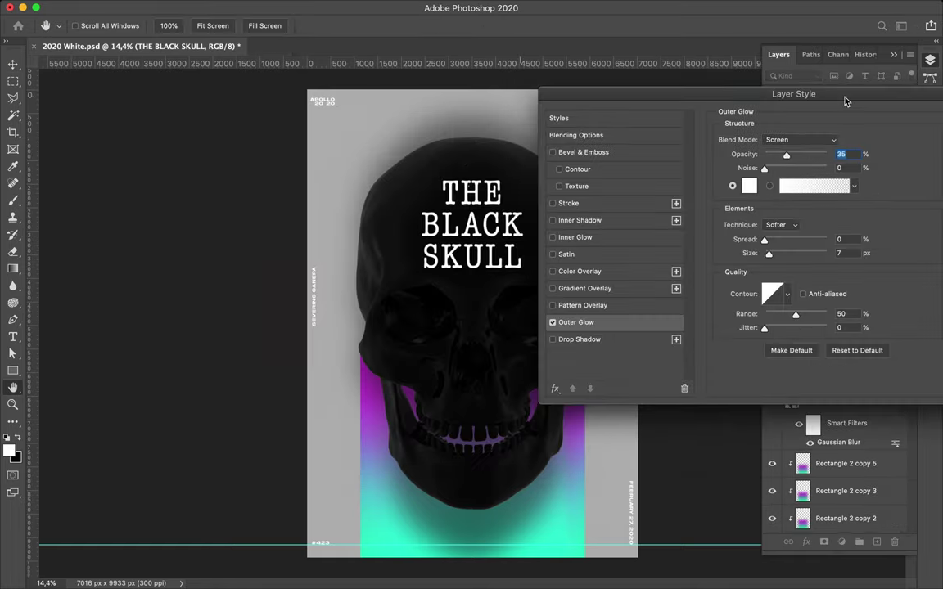
drag(502, 165, 764, 87)
click(737, 103)
click(688, 10)
drag(707, 216, 717, 223)
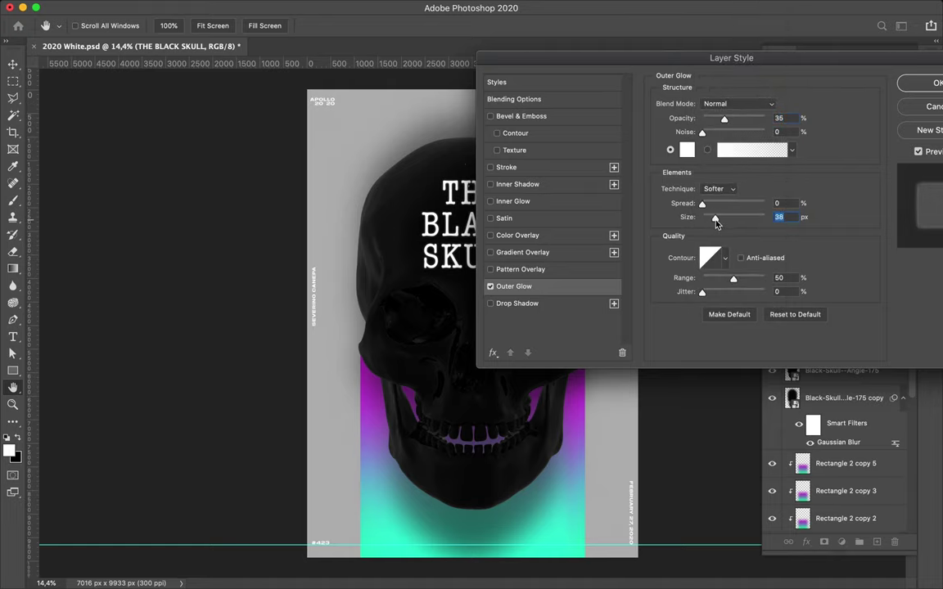
key(Return)
key(v)
scroll(592, 216, down, 1)
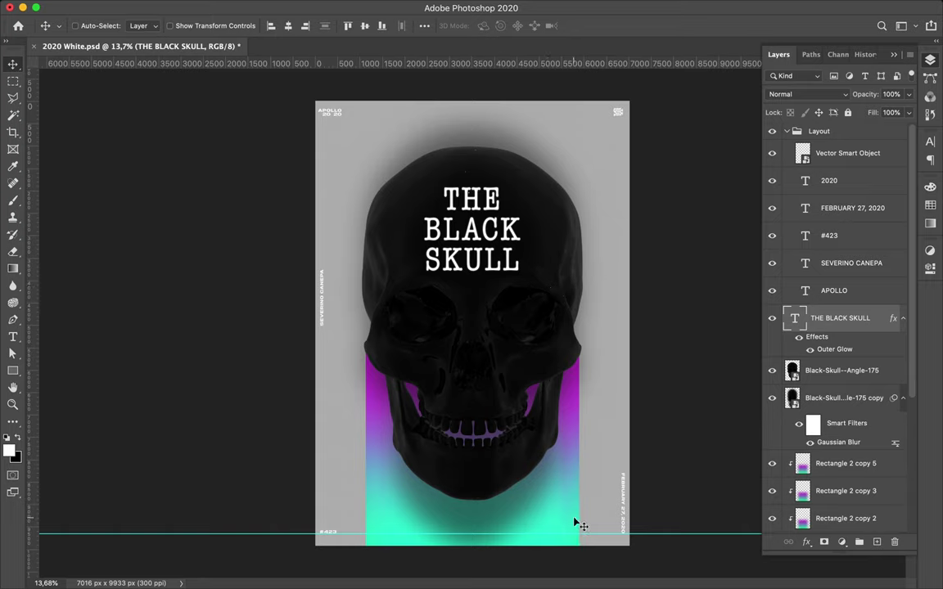
scroll(852, 454, down, 3)
click(786, 369)
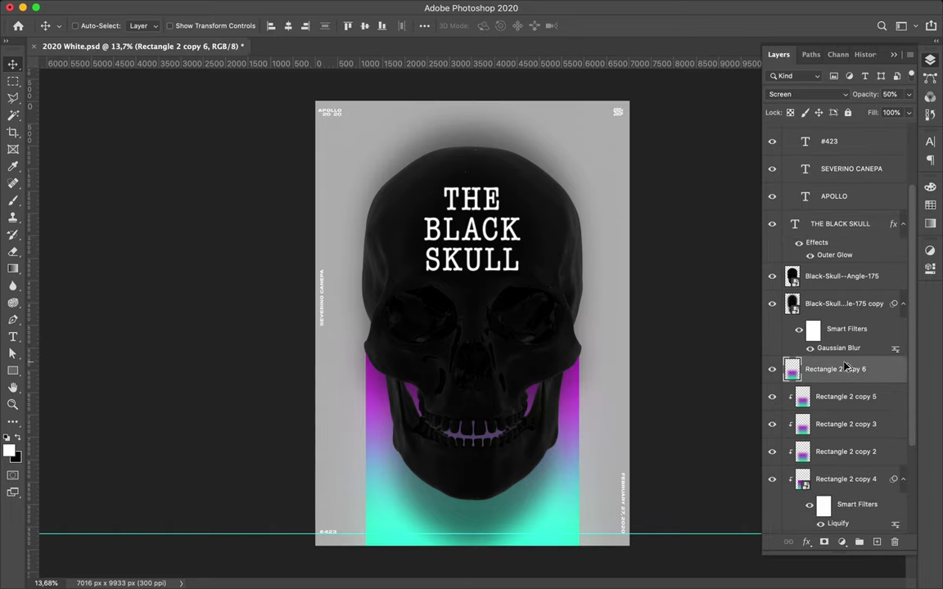
click(806, 94)
click(819, 169)
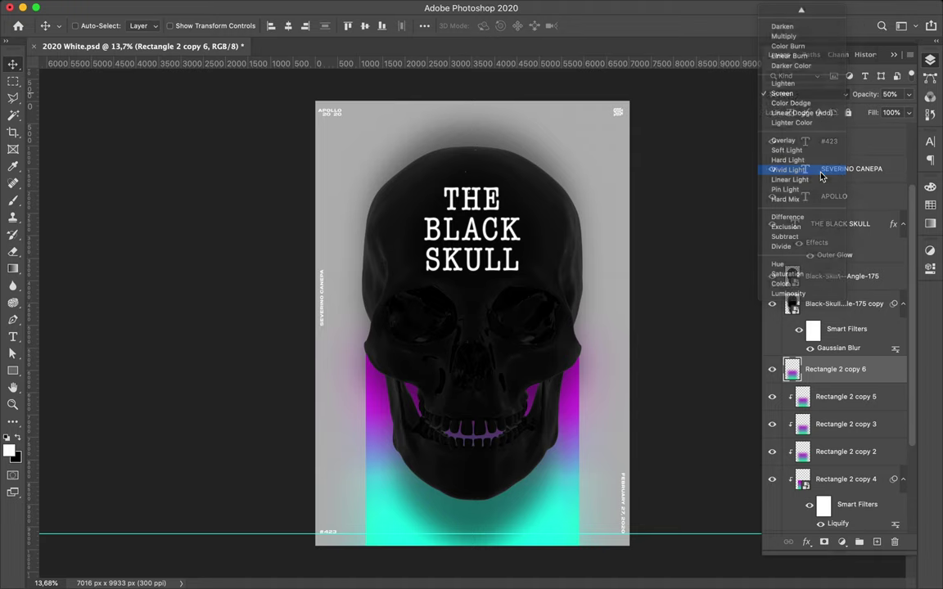
alt+click(836, 376)
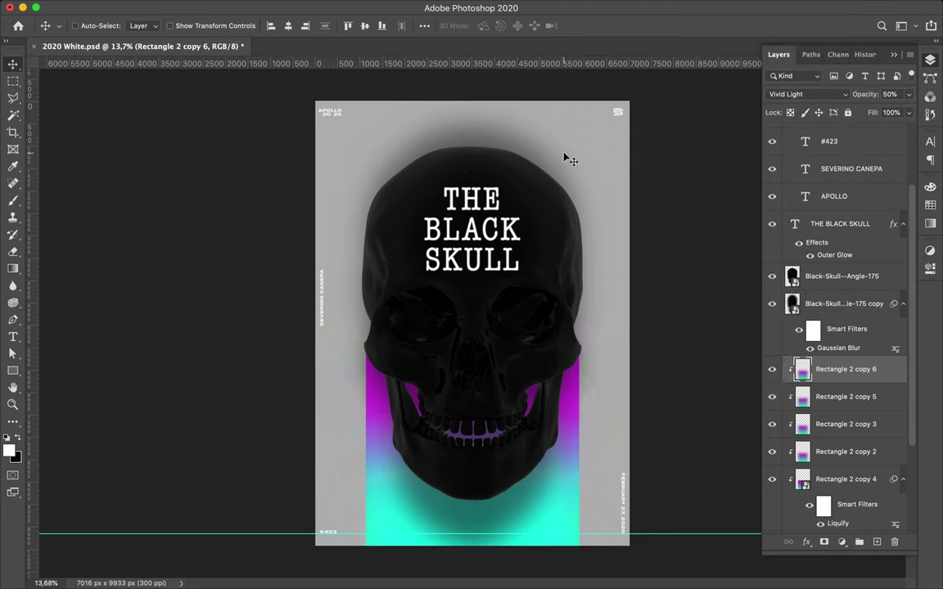
key(u)
drag(336, 128, 612, 520)
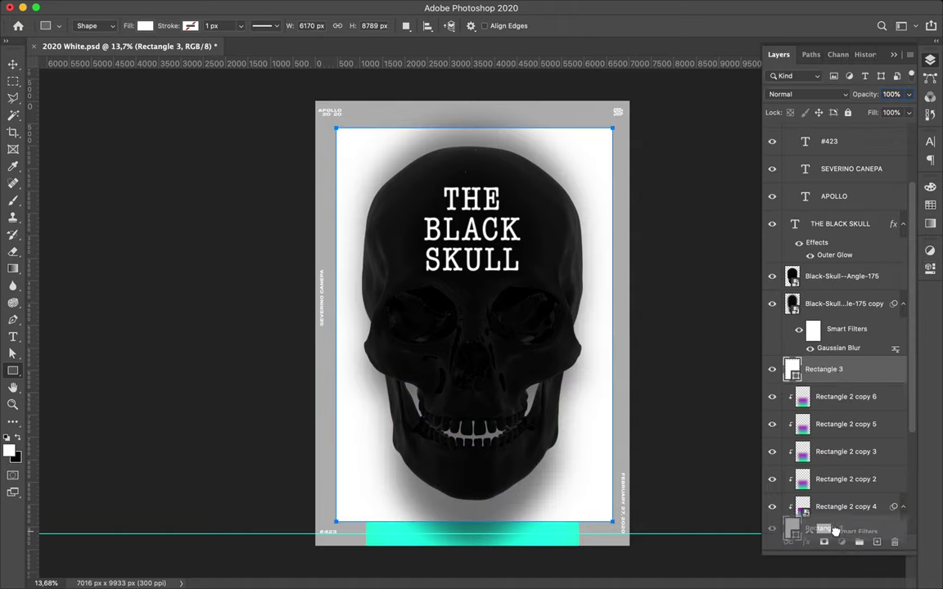
drag(838, 375, 823, 516)
mouse_move(827, 464)
mouse_down()
mouse_move(823, 525)
mouse_move(823, 464)
mouse_up()
click(824, 492)
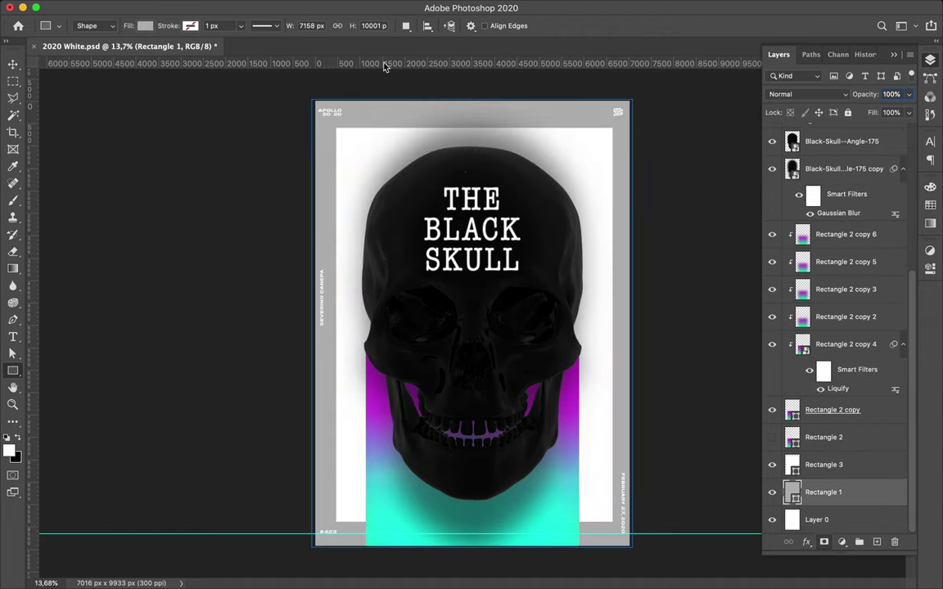
key(v)
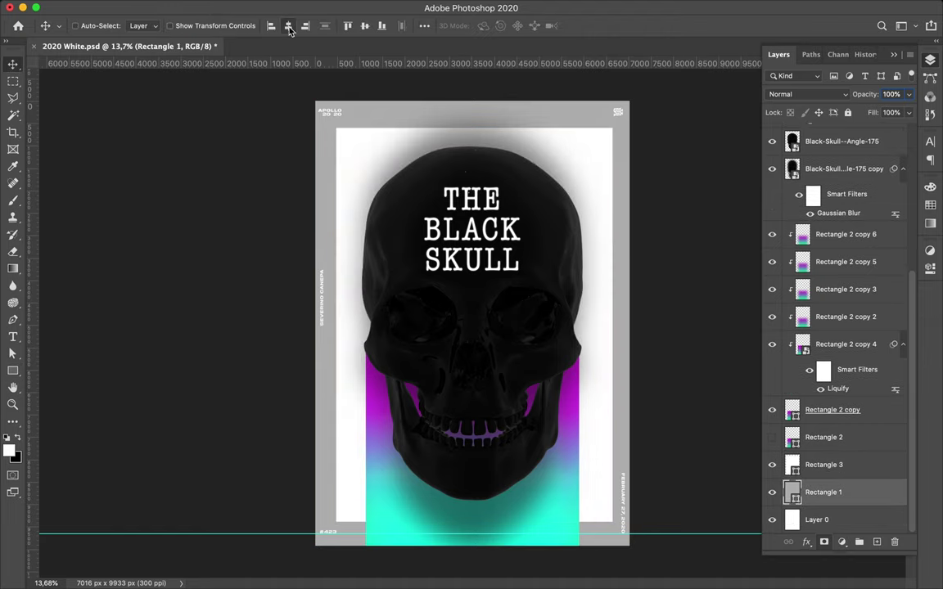
click(827, 465)
key(shift+Left)
key(shift+Left)
ctrl+click(586, 278)
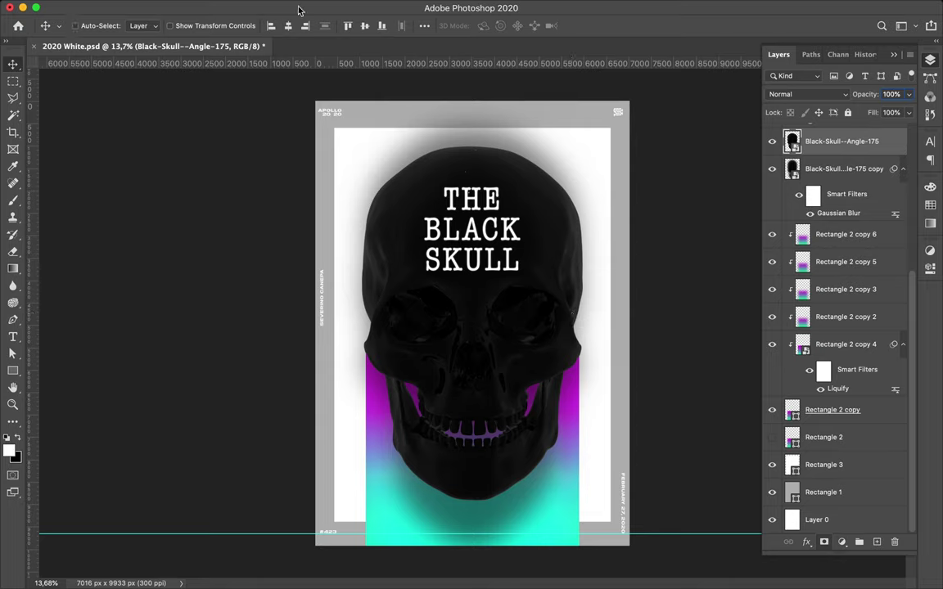
key(alt+bracketleft)
key(alt+bracketleft)
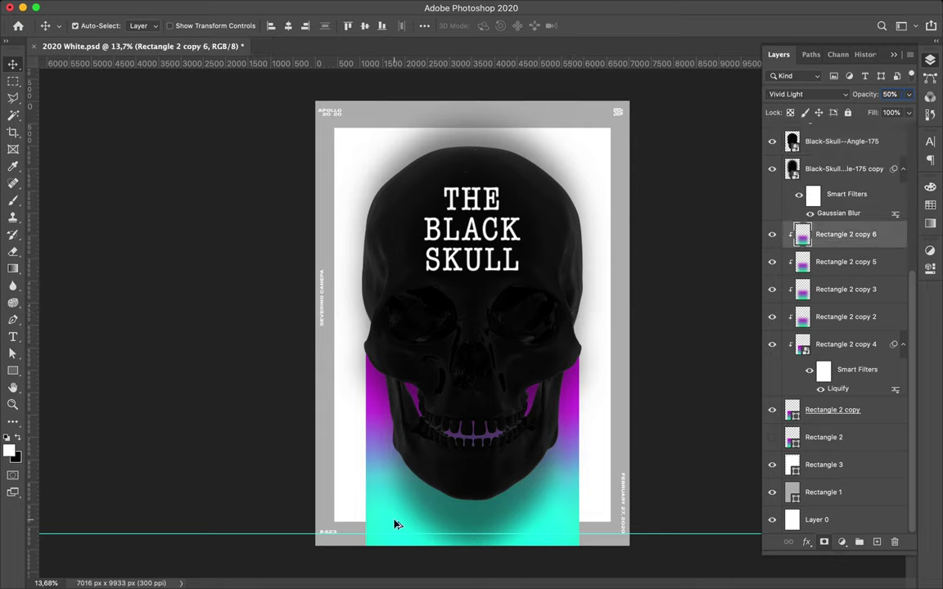
shift+click(837, 413)
ctrl+click(544, 149)
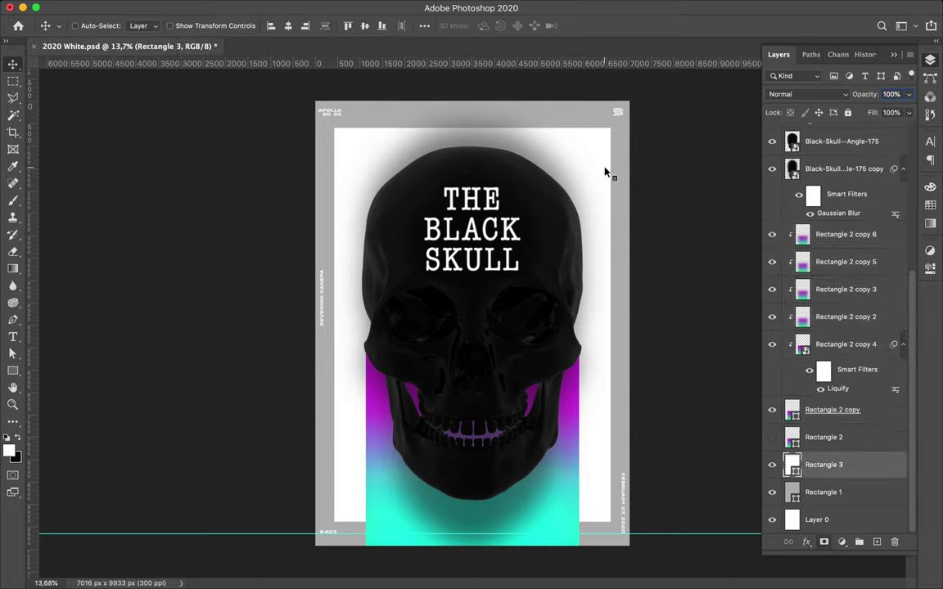
key(a)
click(195, 26)
Fill Rectangle 3 with a gradient running from light grey to white.
click(165, 51)
click(231, 95)
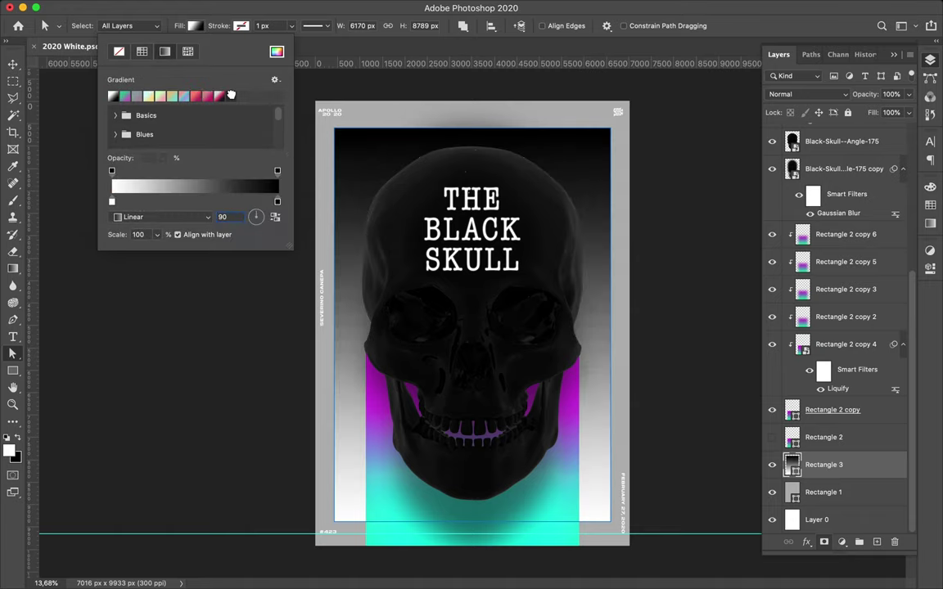
double_click(278, 203)
click(543, 152)
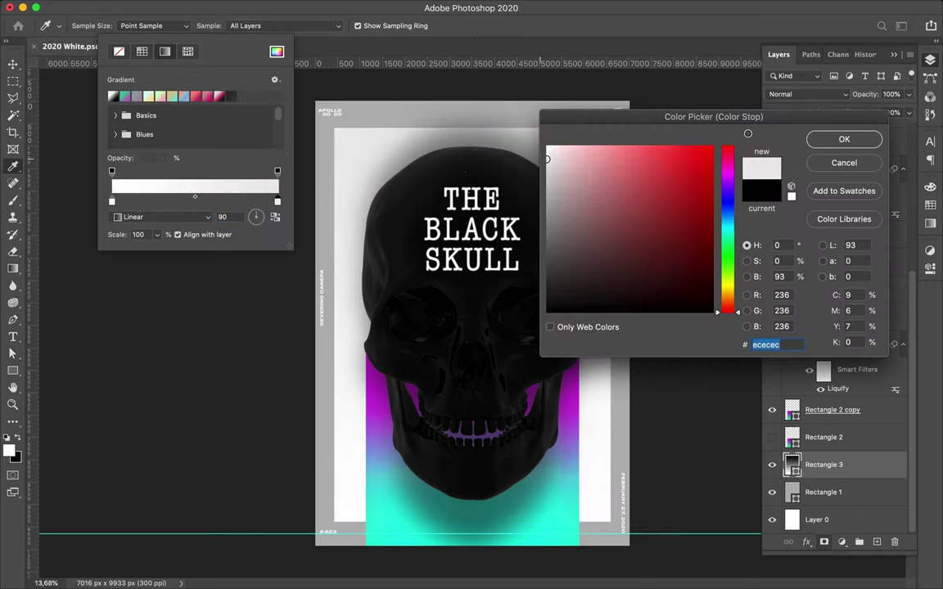
click(859, 145)
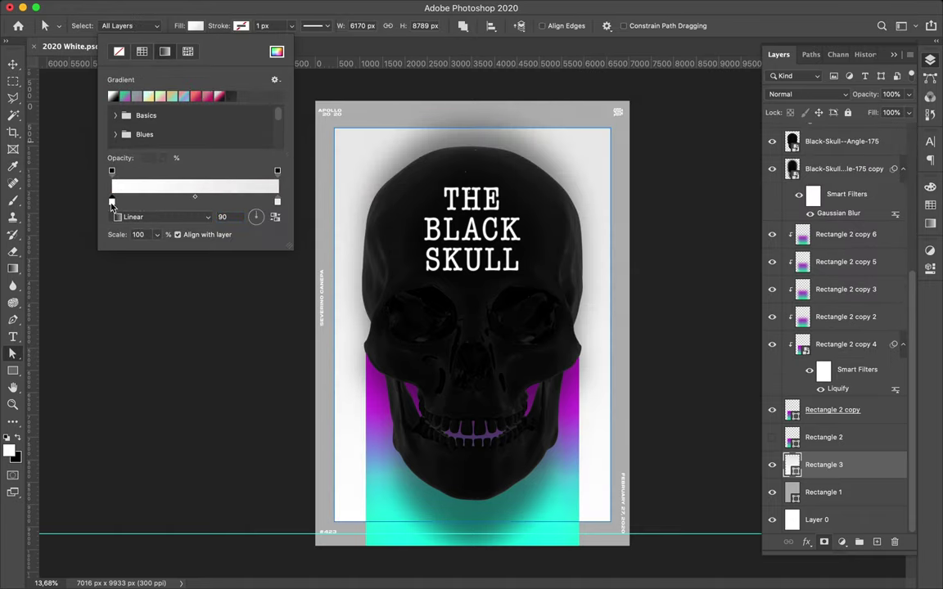
double_click(112, 203)
click(544, 211)
click(841, 139)
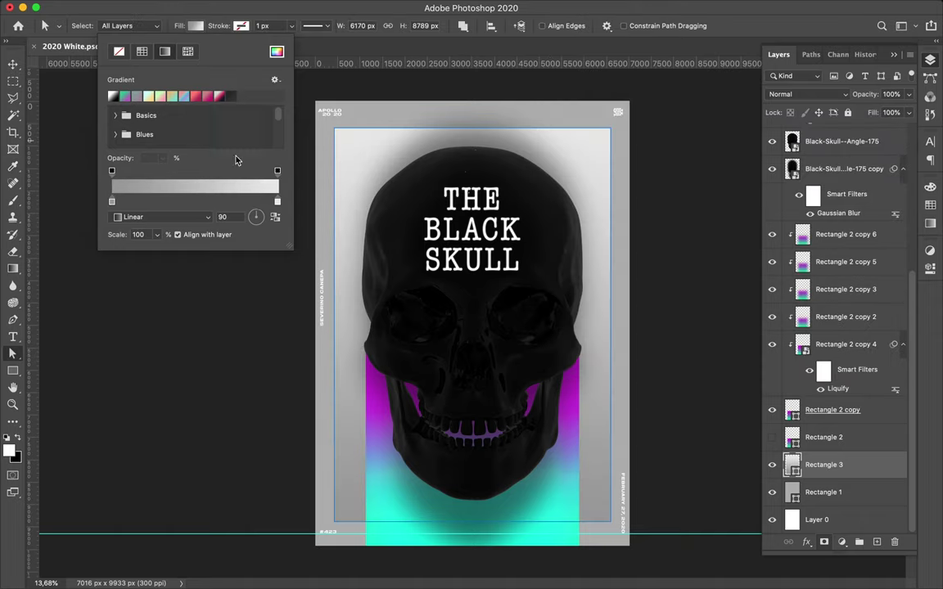
key(Return)
Reverse the direction of the inner panel's gradient.
key(v)
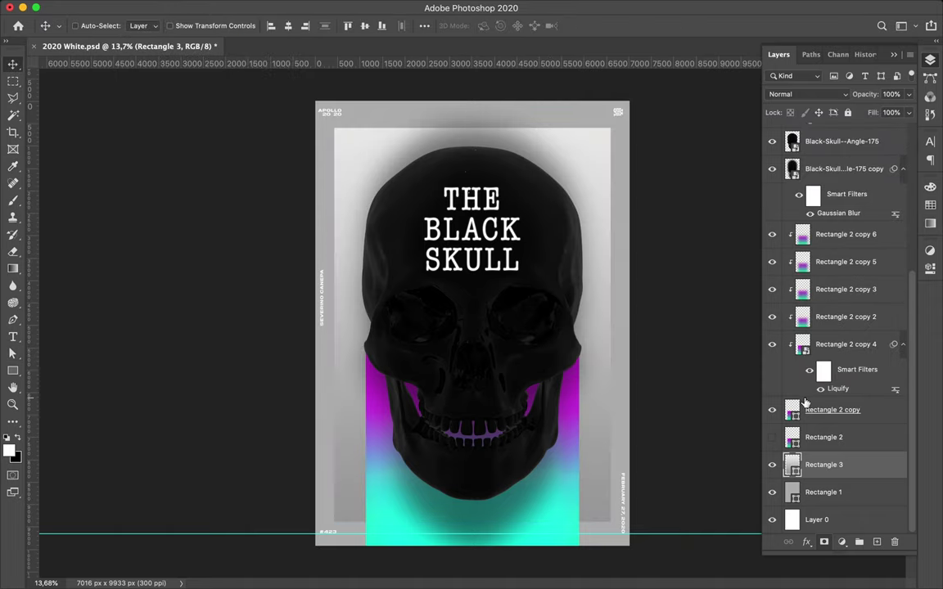
key(a)
click(194, 25)
text(-)
key(Return)
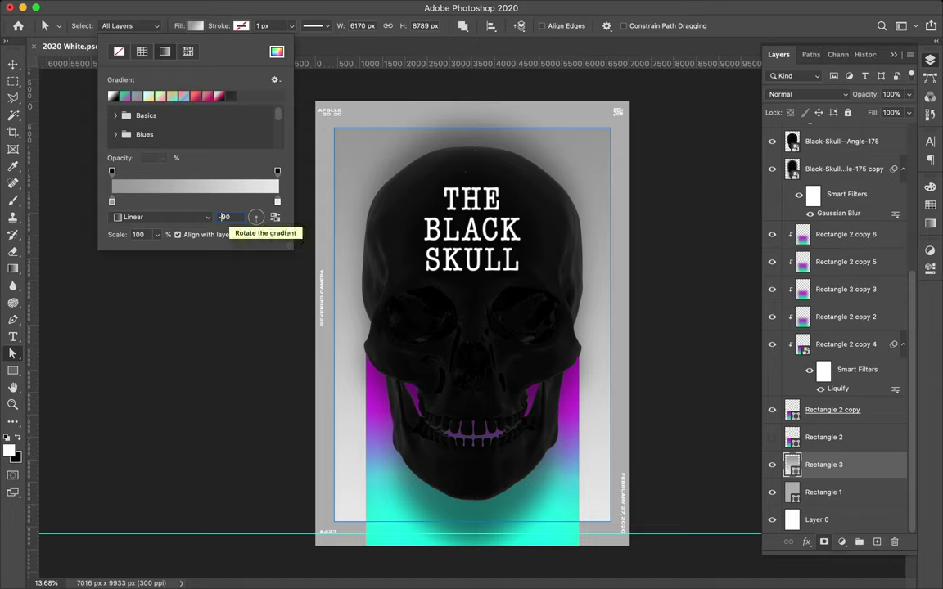
key(Return)
Change the right gradient stop to the slightly darker grey cecece.
click(195, 26)
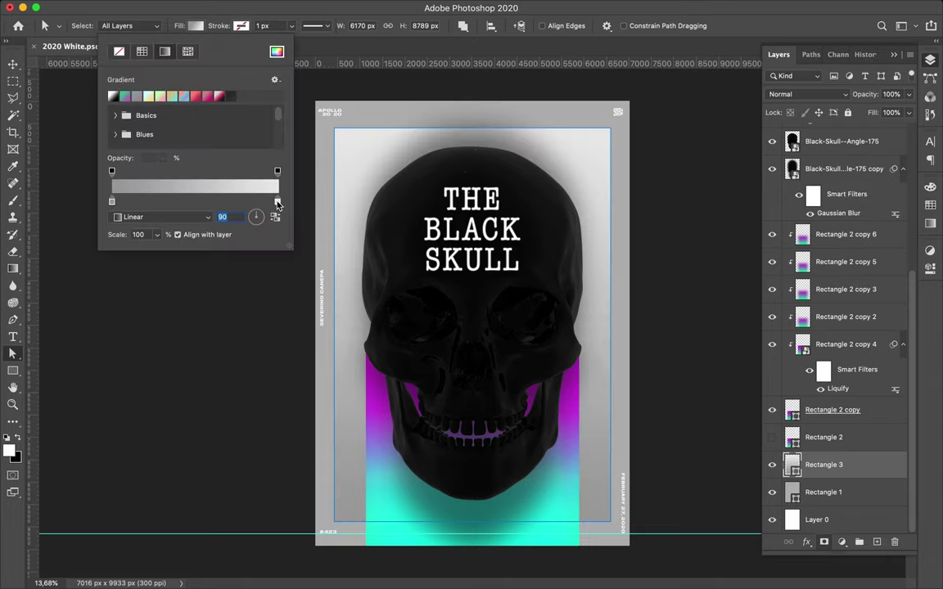
double_click(278, 202)
click(547, 167)
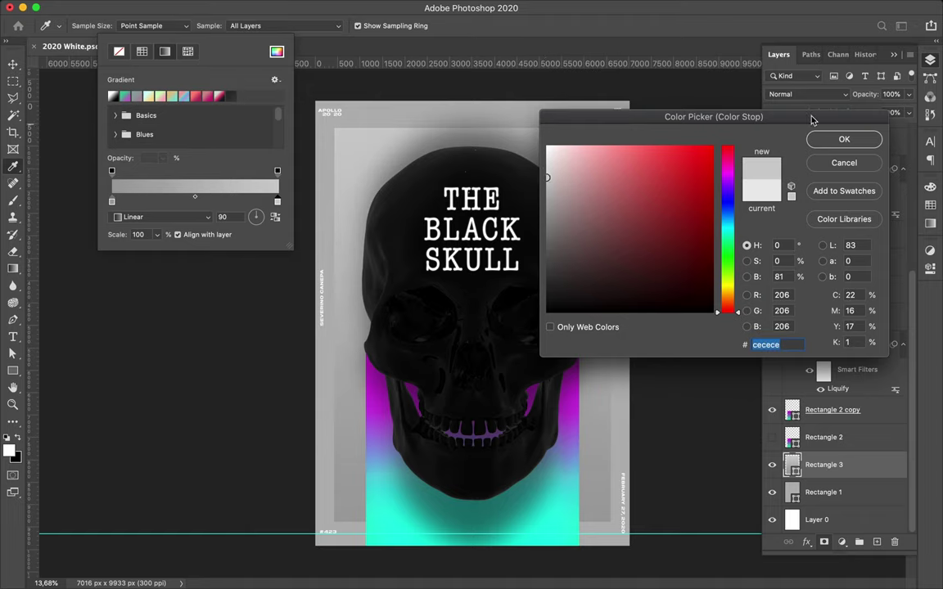
click(844, 139)
click(697, 245)
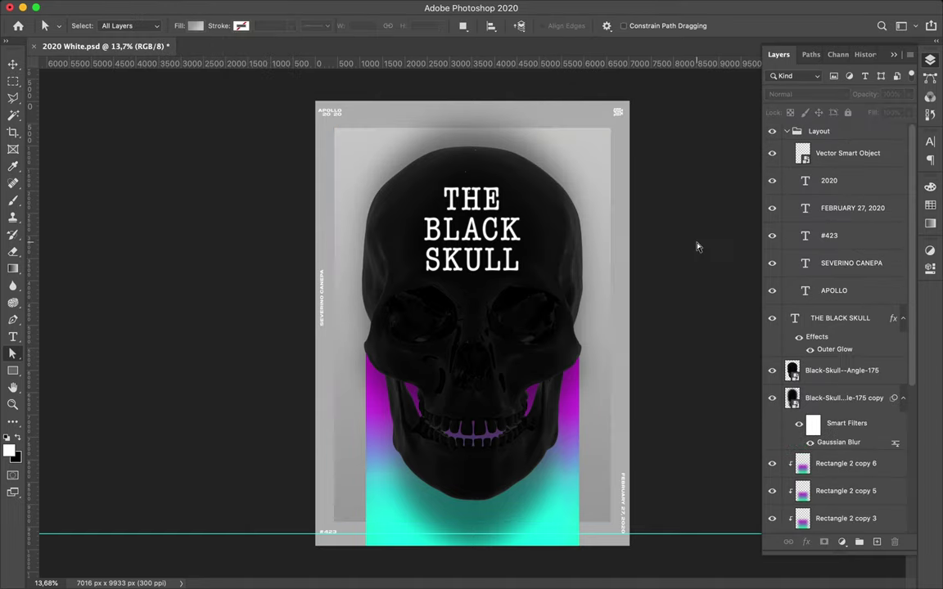
Duplicate the inner panel and give the copy a Gaussian Blur with a lowered radius.
key(v)
scroll(835, 328, down, 5)
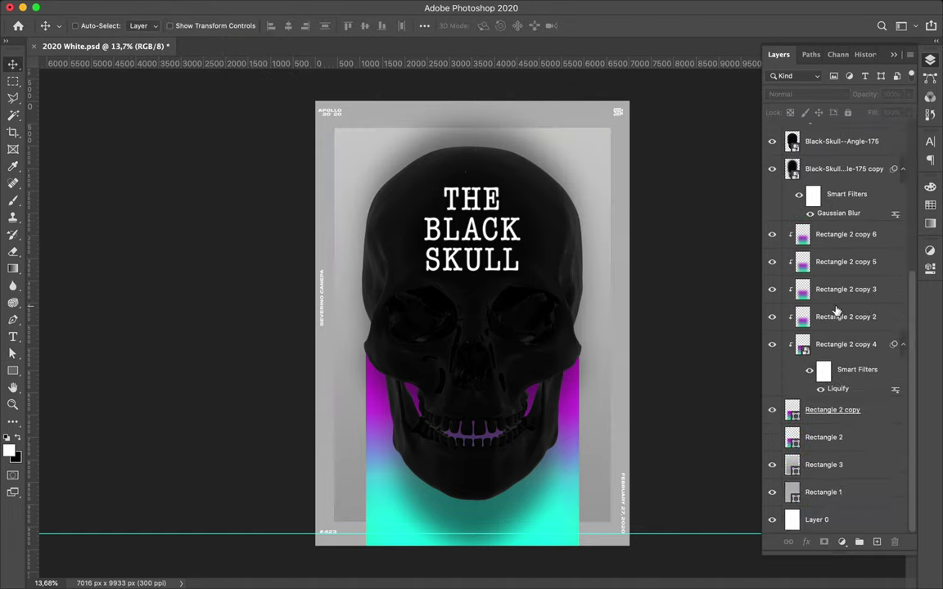
click(832, 464)
click(309, 9)
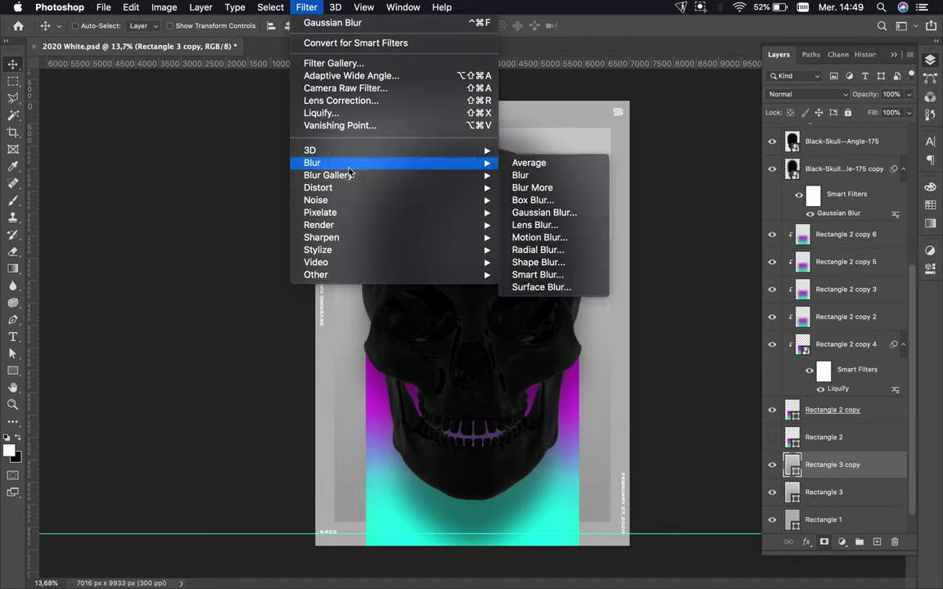
click(532, 210)
click(562, 202)
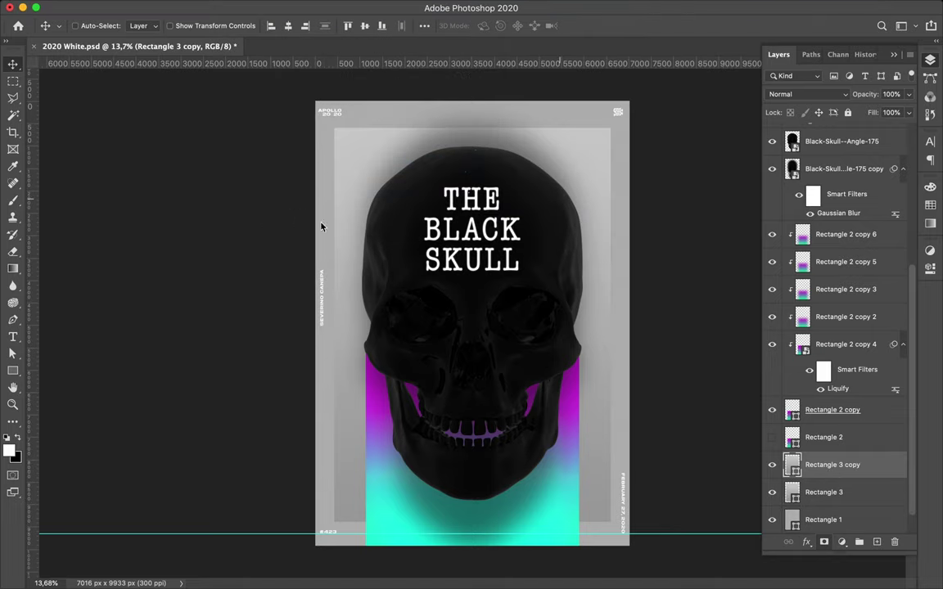
drag(115, 206, 71, 210)
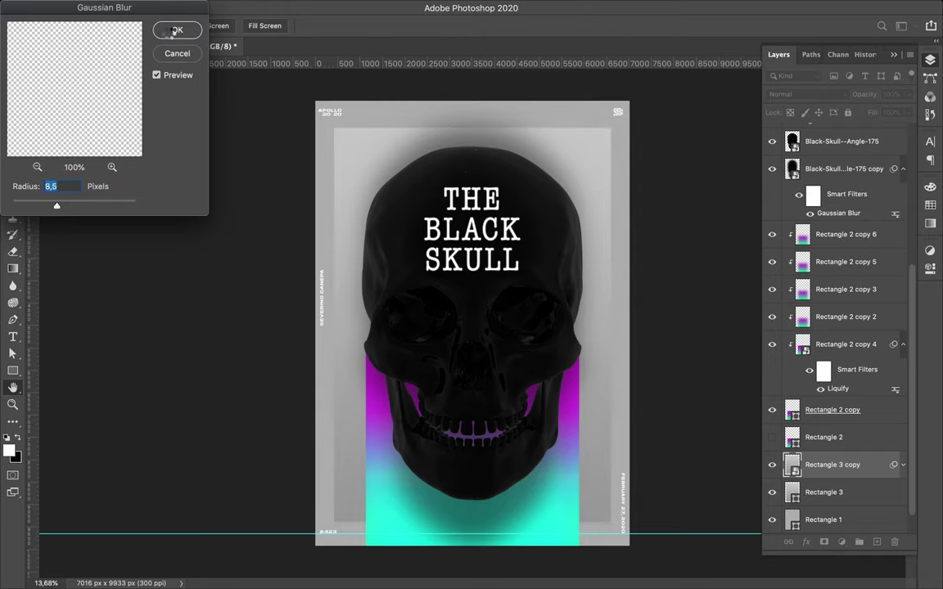
click(172, 31)
Scale the original Rectangle 3 inner panel to about 86%.
scroll(927, 400, down, 2)
click(847, 467)
key(ctrl+t)
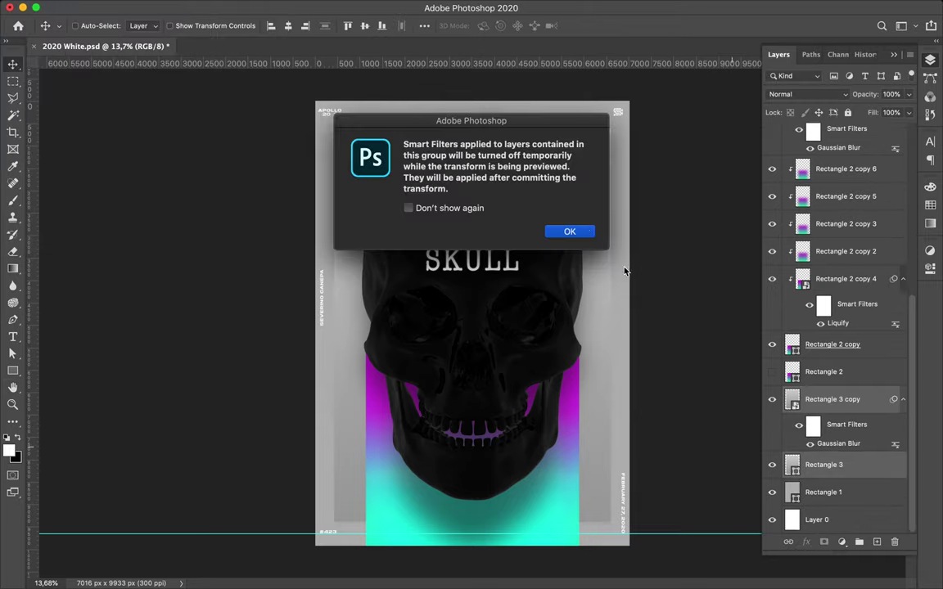
key(Return)
drag(619, 100, 602, 192)
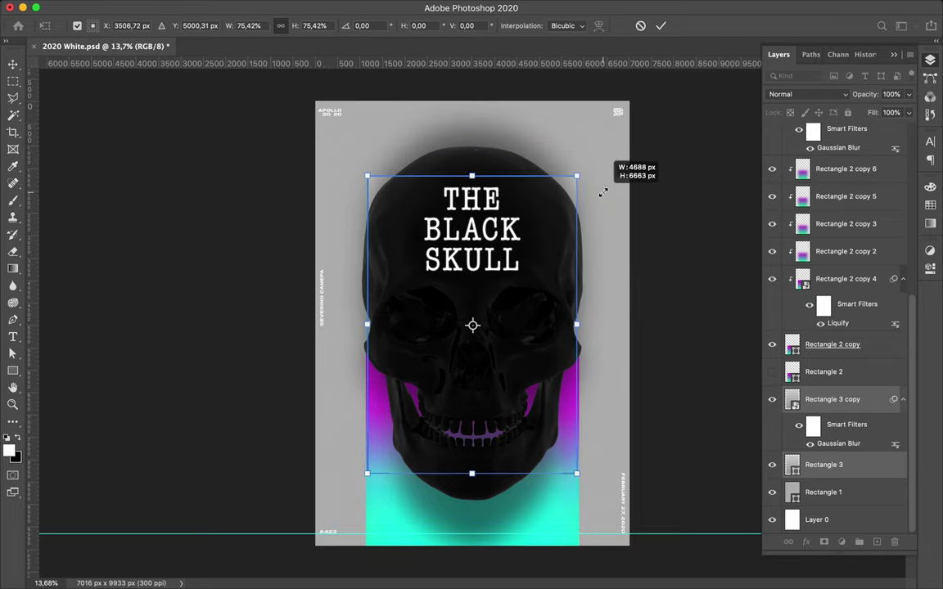
drag(603, 192, 610, 167)
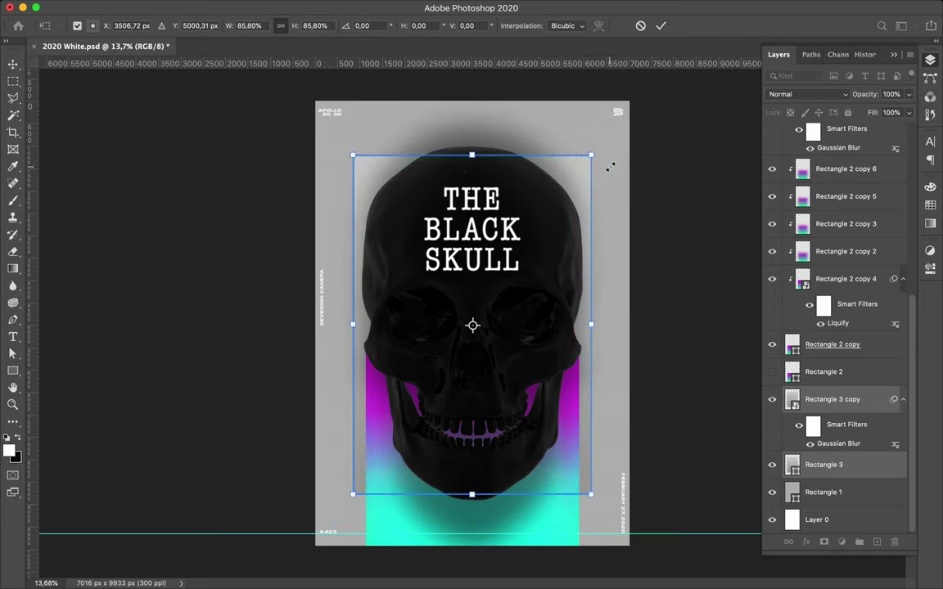
key(Return)
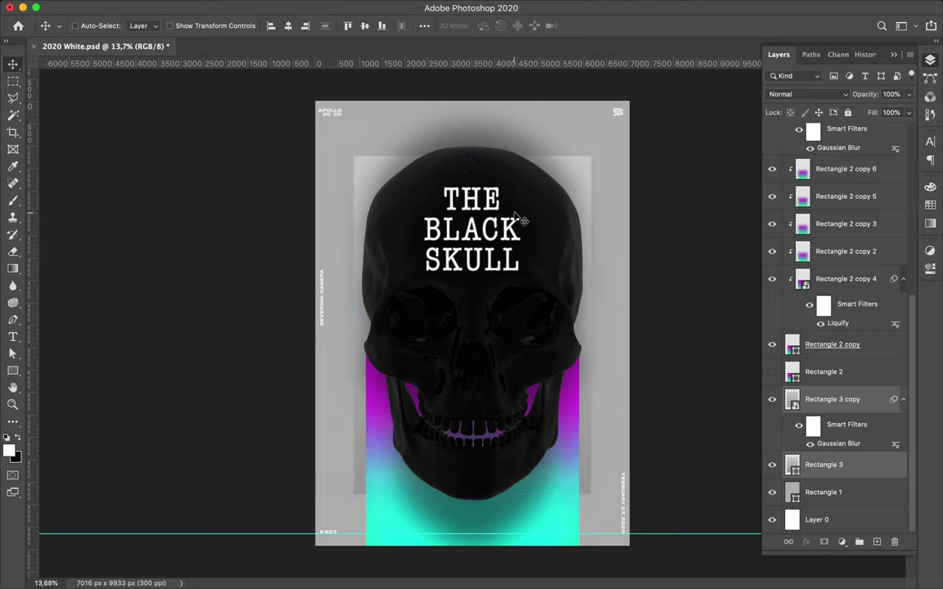
scroll(516, 216, up, 3)
scroll(537, 246, down, 2)
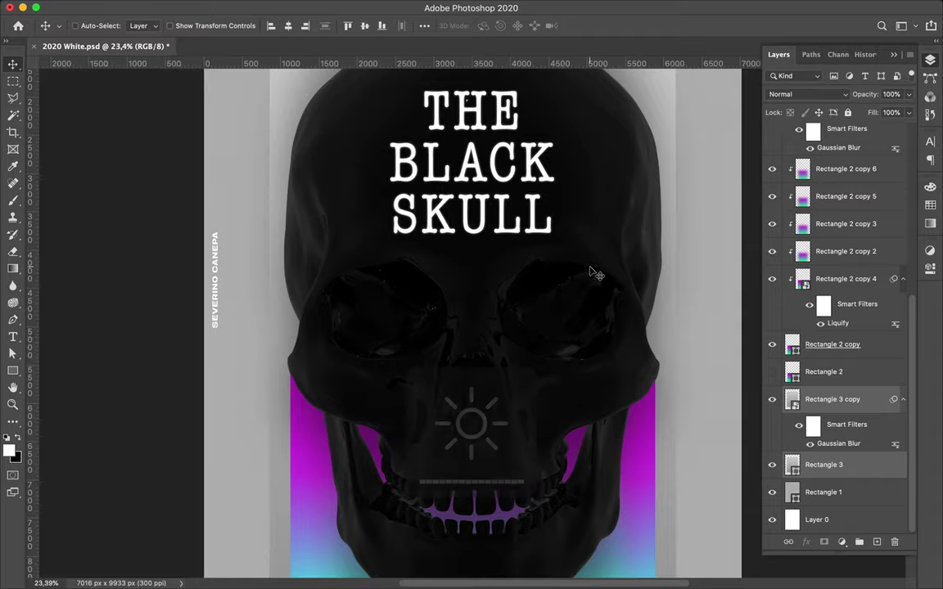
scroll(595, 274, down, 2)
click(823, 492)
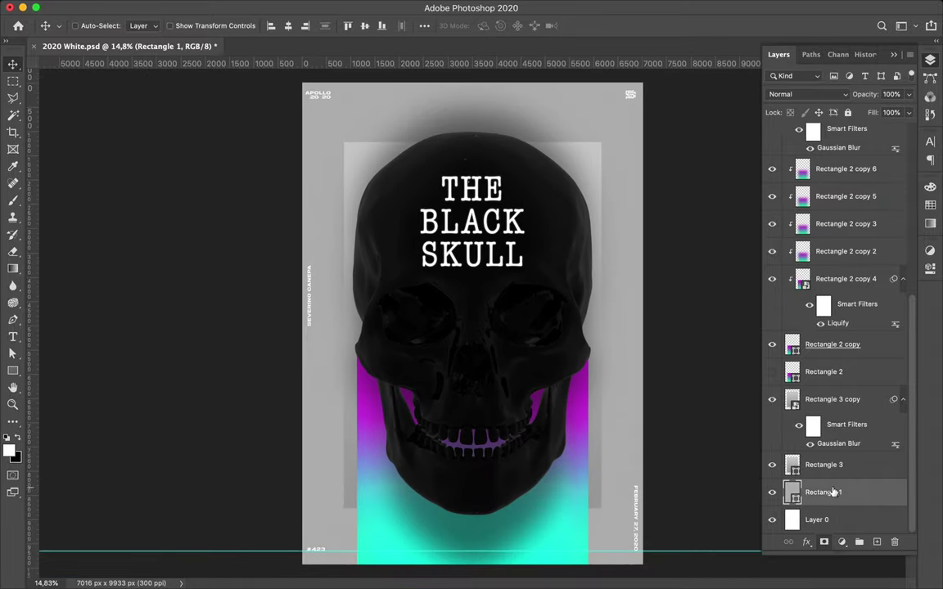
Duplicate Black-Skull--Angle-175 and apply a 156-pixel High Pass filter to the copy.
scroll(839, 483, up, 5)
click(761, 206)
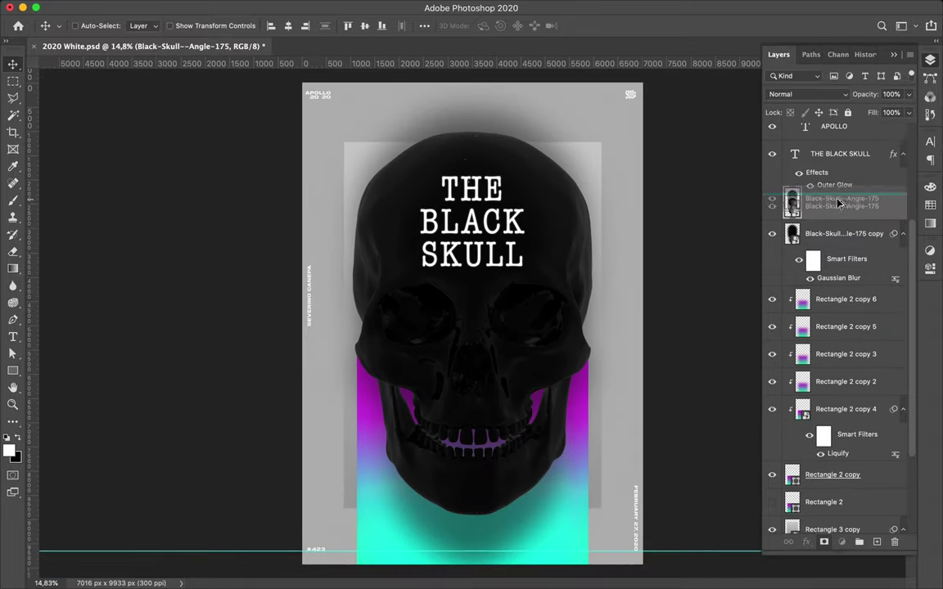
drag(761, 206, 761, 182)
click(307, 6)
click(536, 286)
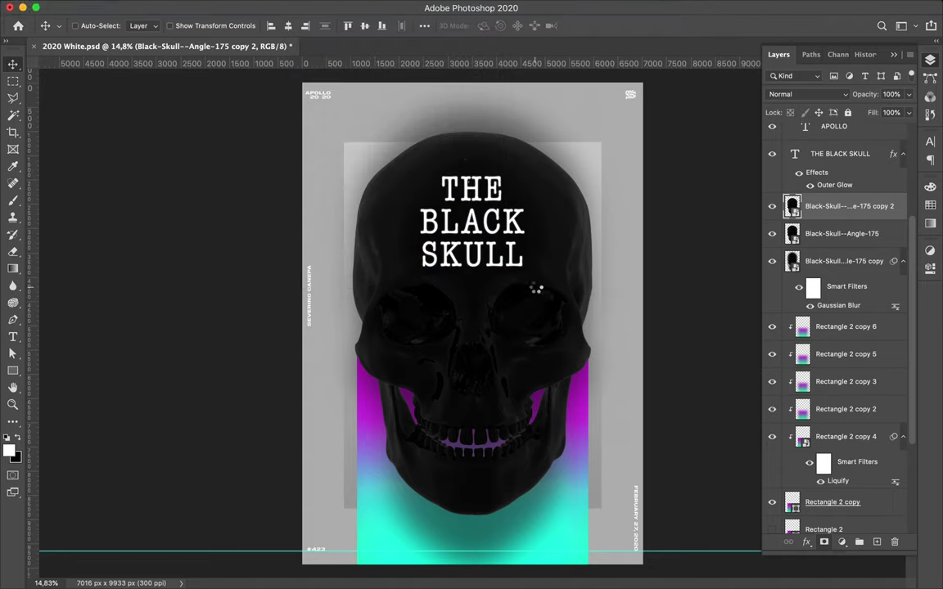
drag(97, 210, 103, 210)
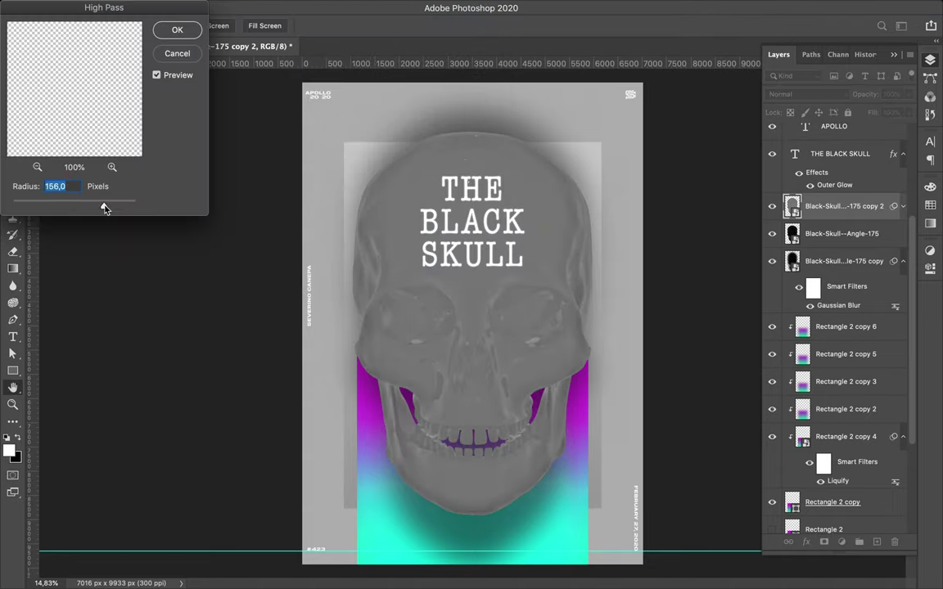
click(177, 30)
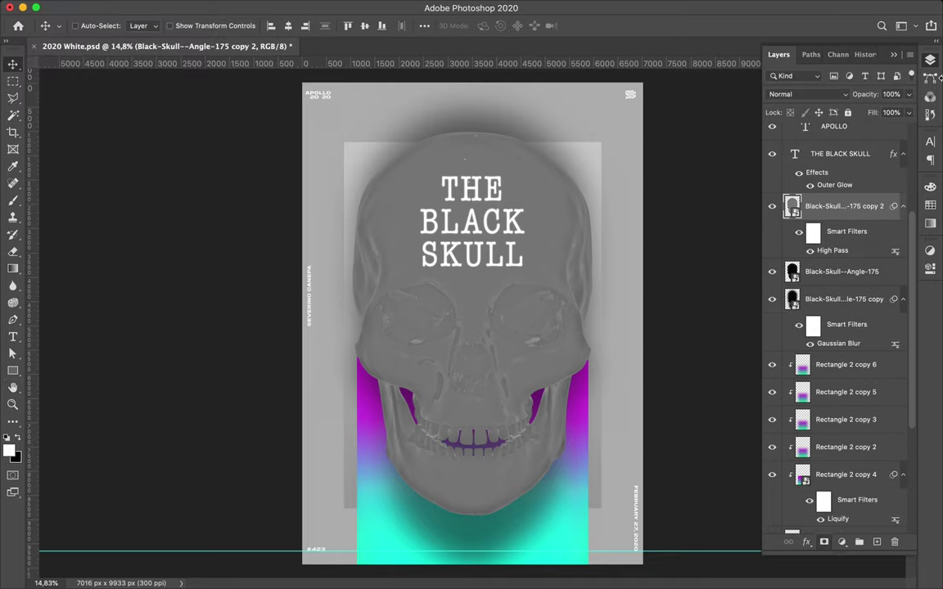
Blend the High Pass skull copy in Overlay at 63% fill.
click(806, 94)
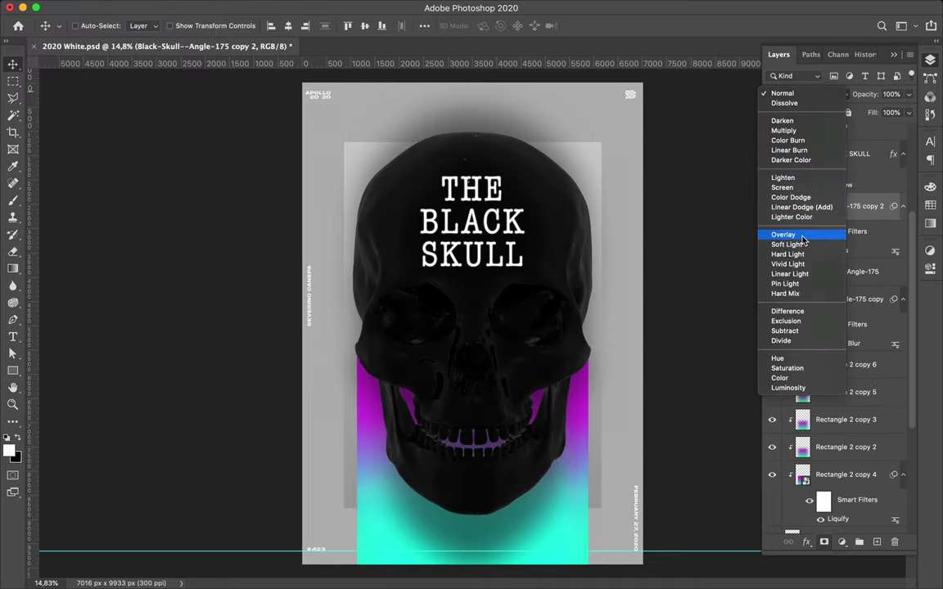
click(798, 235)
scroll(501, 332, up, 3)
scroll(501, 332, up, 3)
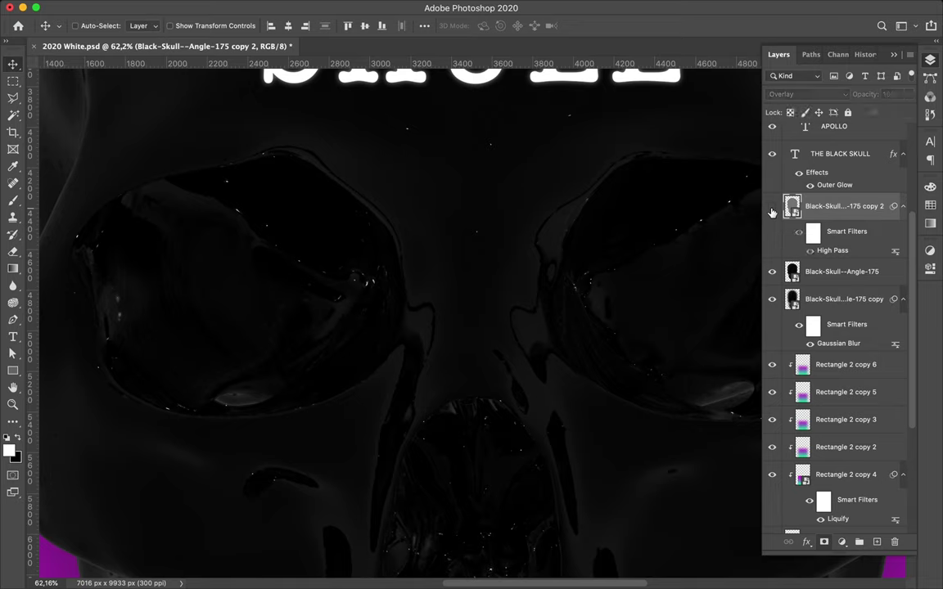
scroll(450, 298, down, 1)
click(908, 113)
drag(893, 126, 885, 128)
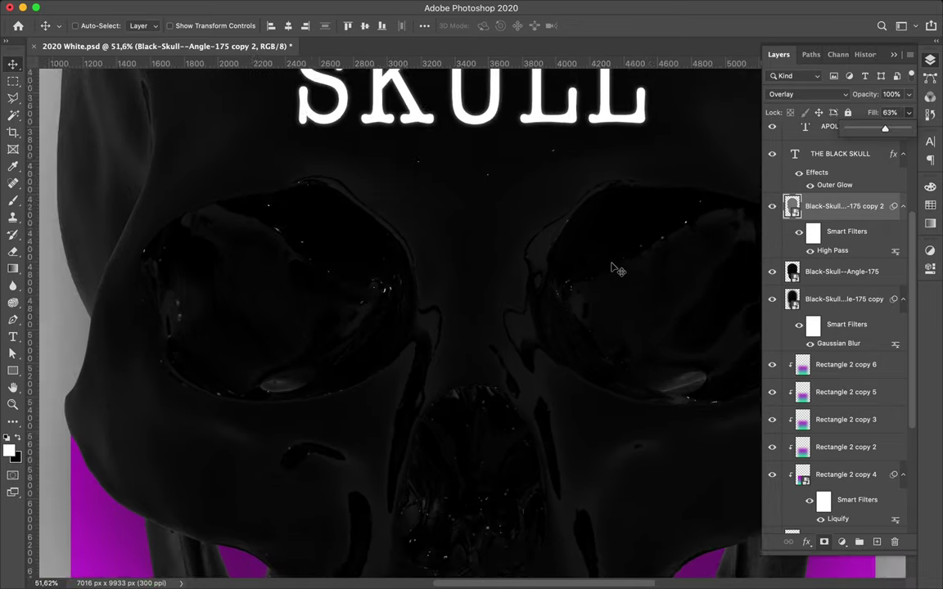
Duplicate the gradient bar layers.
scroll(617, 269, down, 3)
scroll(617, 268, down, 2)
scroll(834, 459, down, 5)
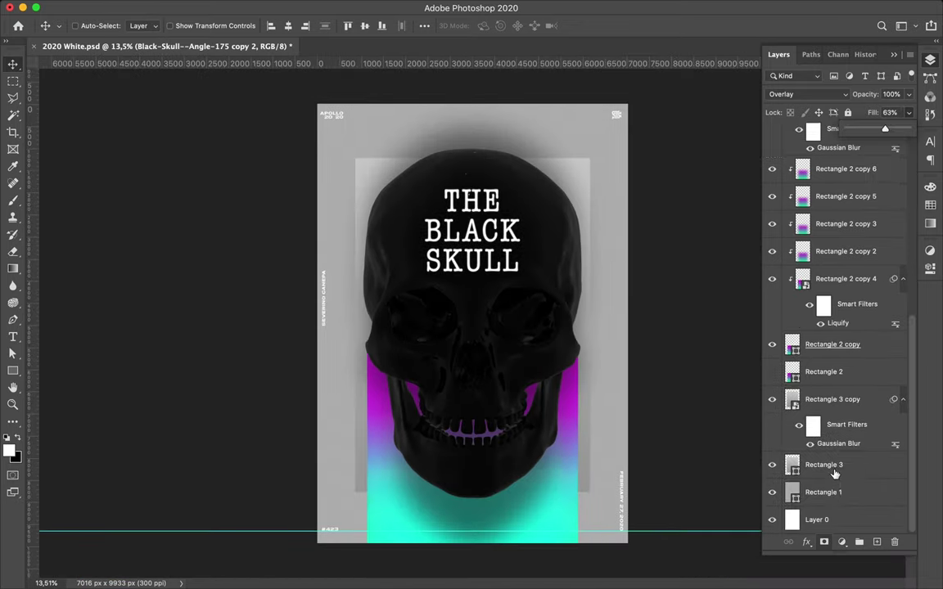
click(835, 488)
scroll(839, 384, up, 5)
key(ctrl+j)
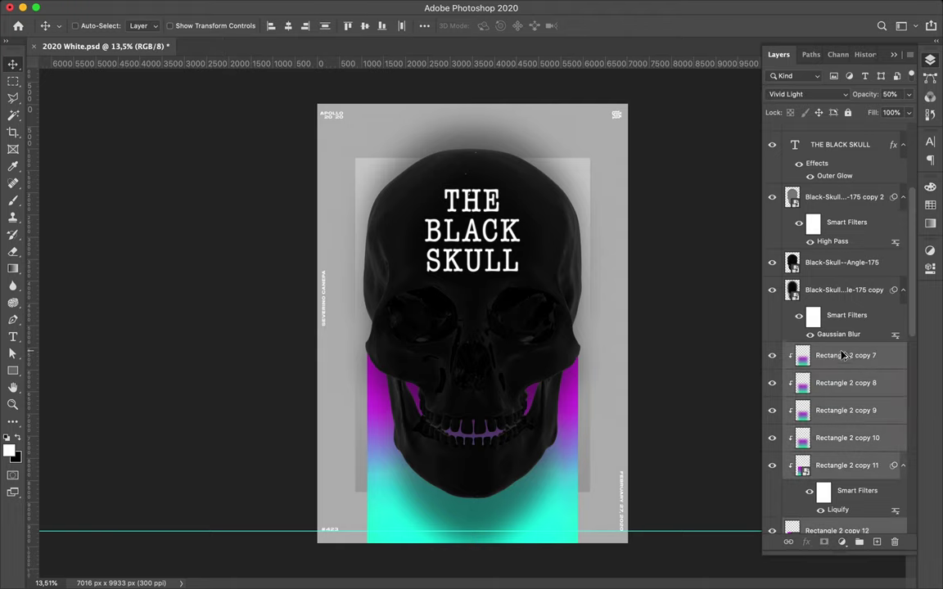
Merge the bar copies into one layer and add a darkening Levels adjustment.
key(ctrl+e)
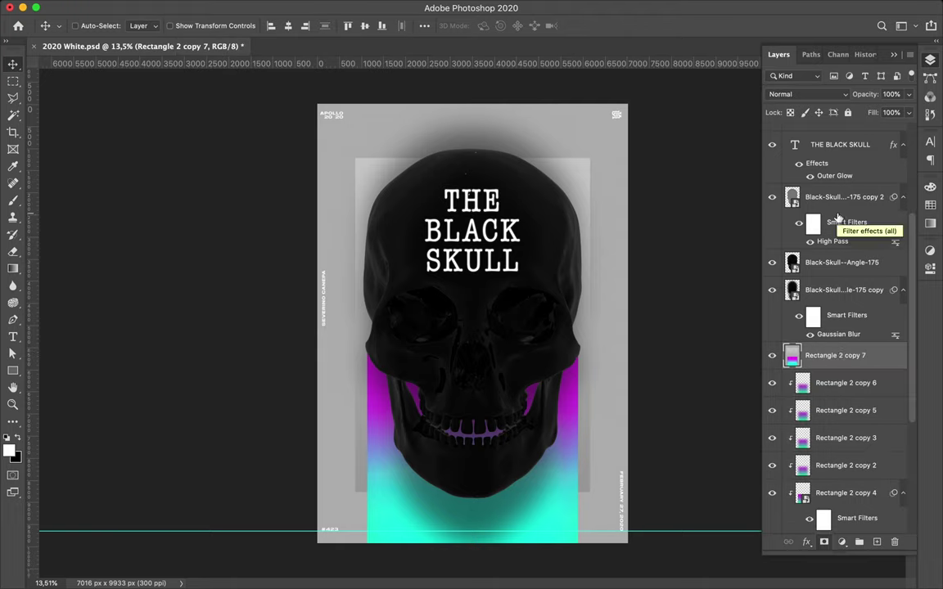
click(840, 95)
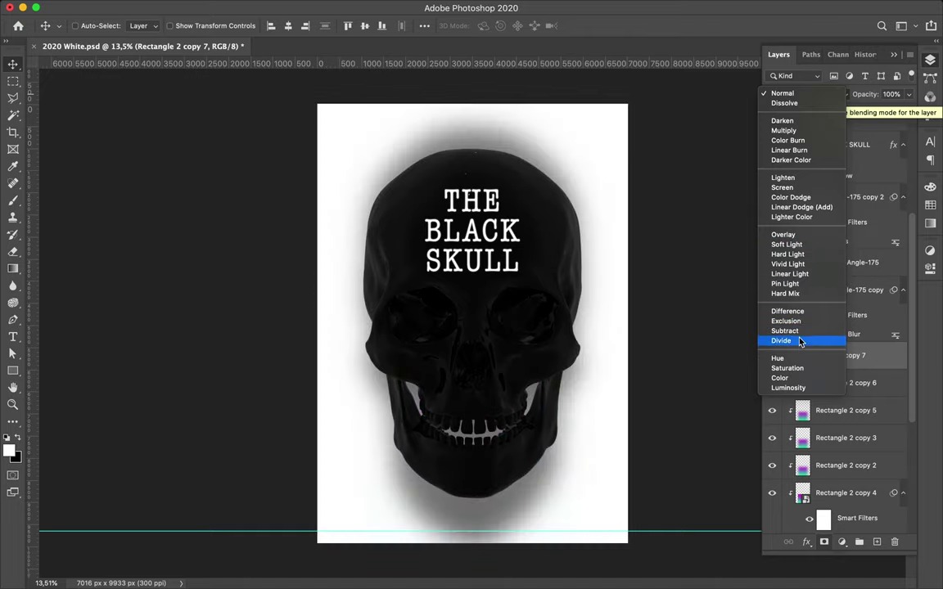
click(699, 341)
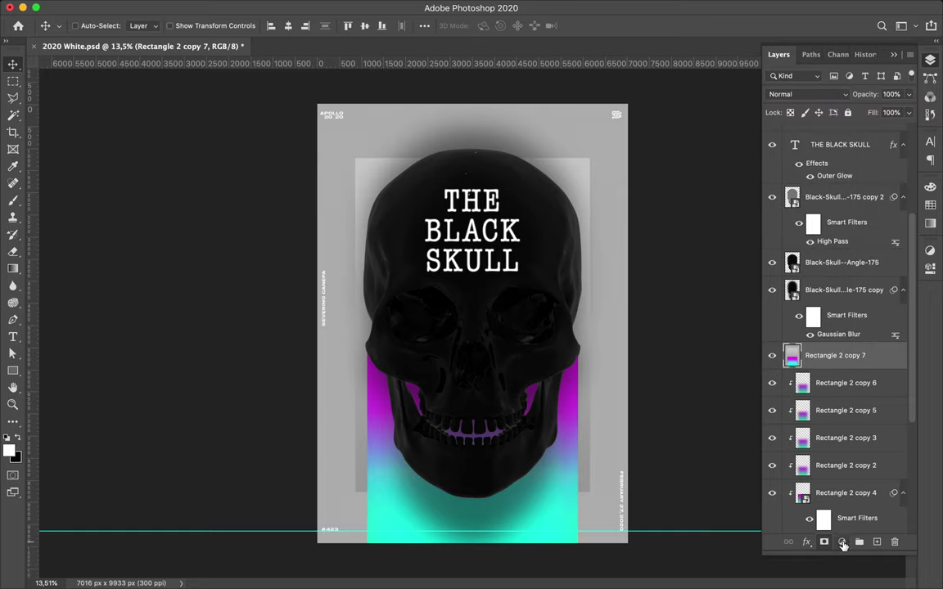
click(841, 542)
click(859, 370)
mouse_move(759, 384)
mouse_down()
mouse_move(887, 392)
mouse_move(870, 388)
mouse_up()
key(F7)
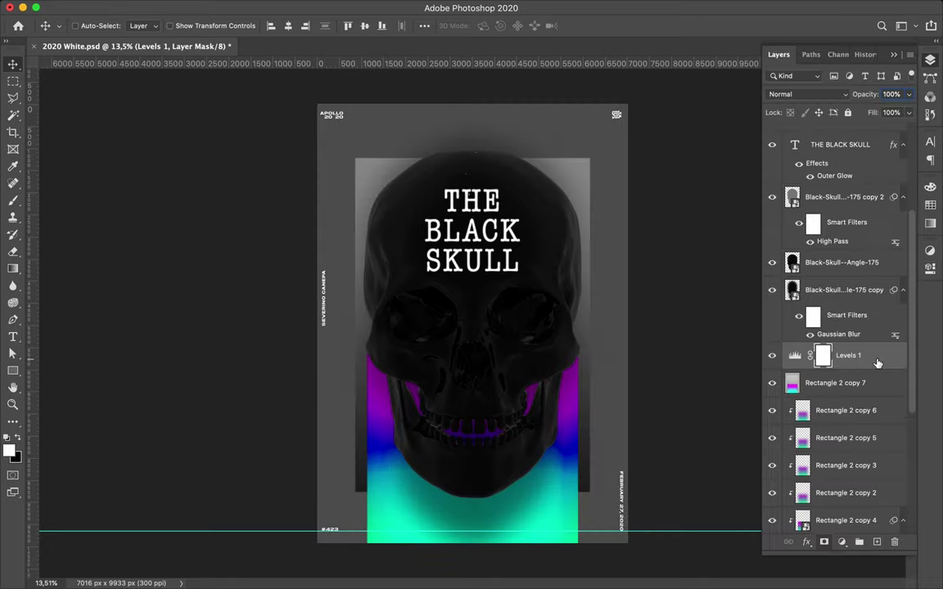
Set Levels 1 to Color Dodge at 4% fill and move the Rectangle layers above it.
click(848, 356)
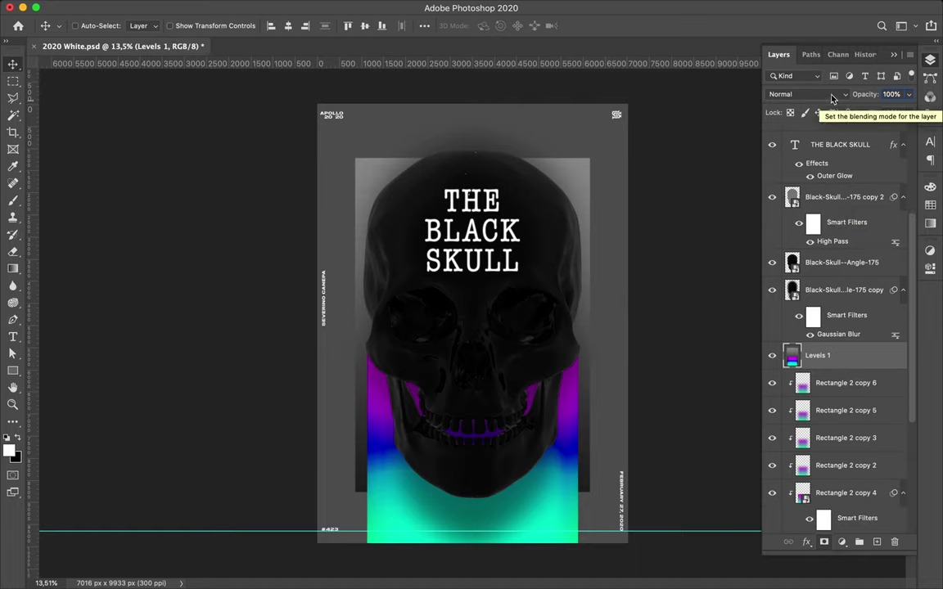
click(806, 93)
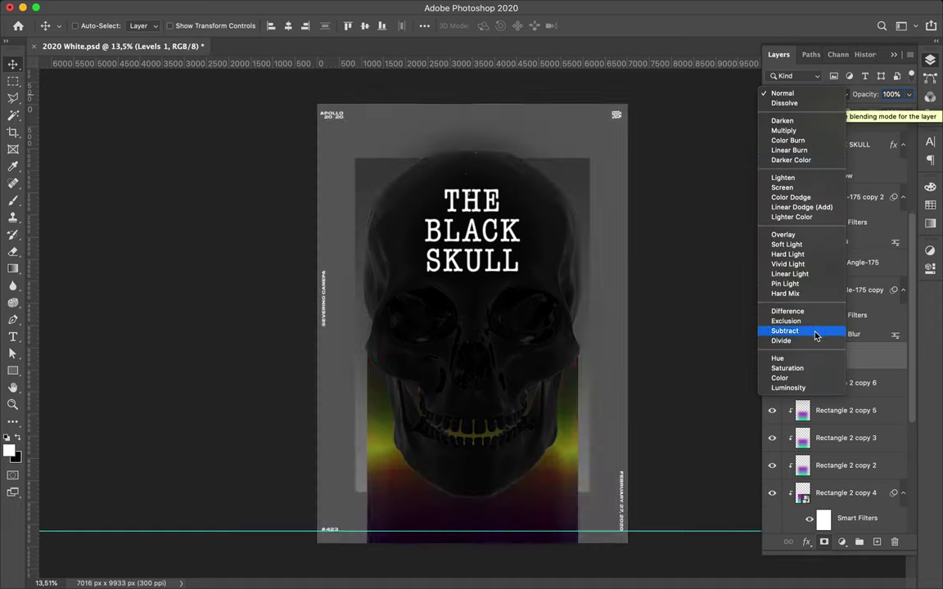
click(791, 197)
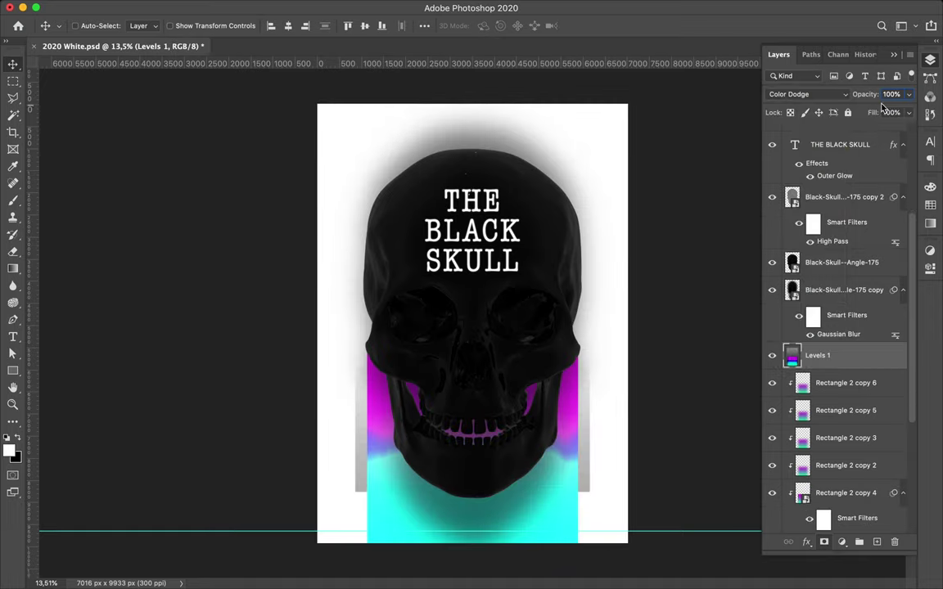
drag(909, 112, 850, 129)
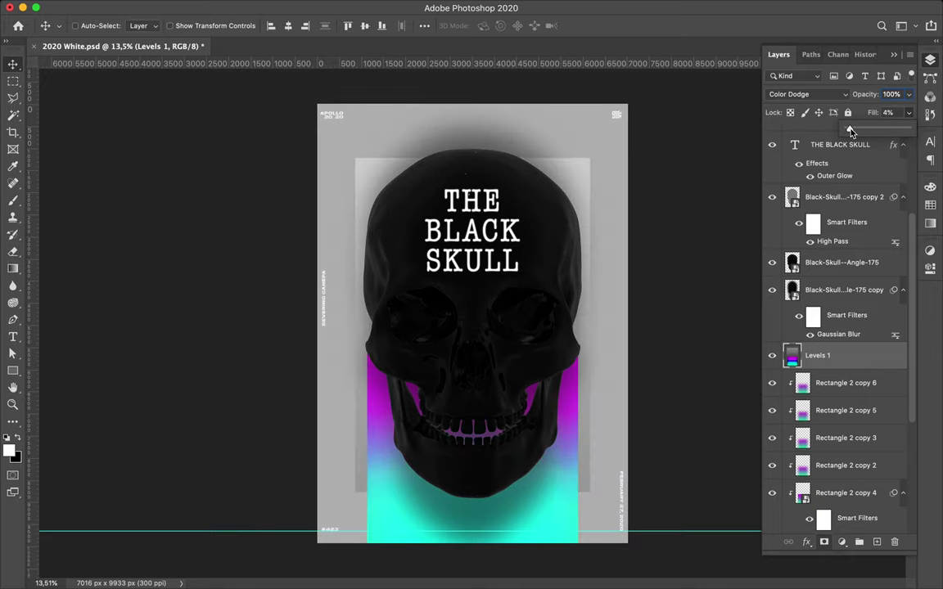
scroll(855, 438, down, 5)
click(789, 448)
scroll(789, 449, down, 2)
shift+click(811, 491)
mouse_move(811, 490)
mouse_down()
mouse_move(831, 396)
mouse_move(819, 156)
mouse_up()
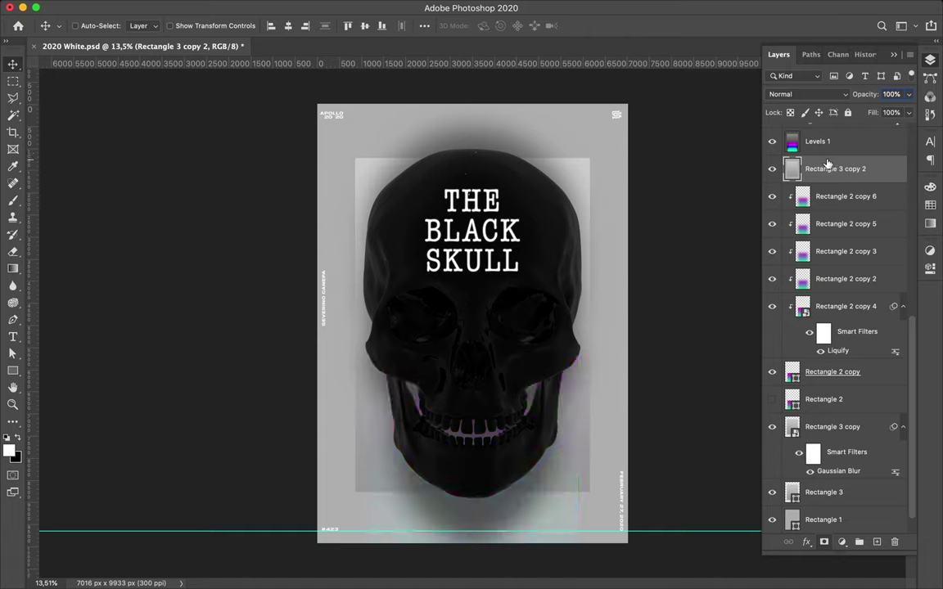
Add a Levels 2 adjustment with black input 152 and move it below the gradient column.
click(841, 542)
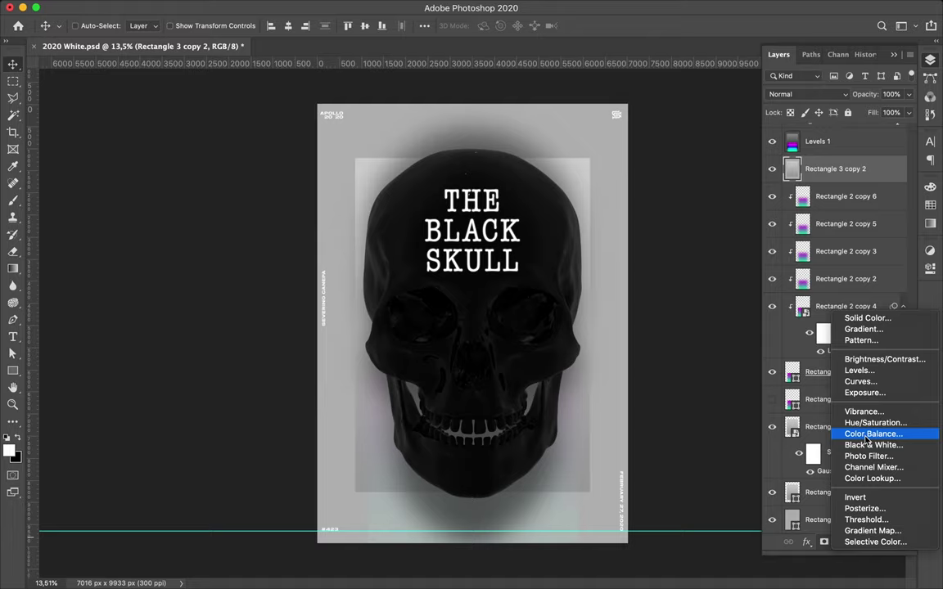
click(859, 370)
drag(758, 385, 879, 386)
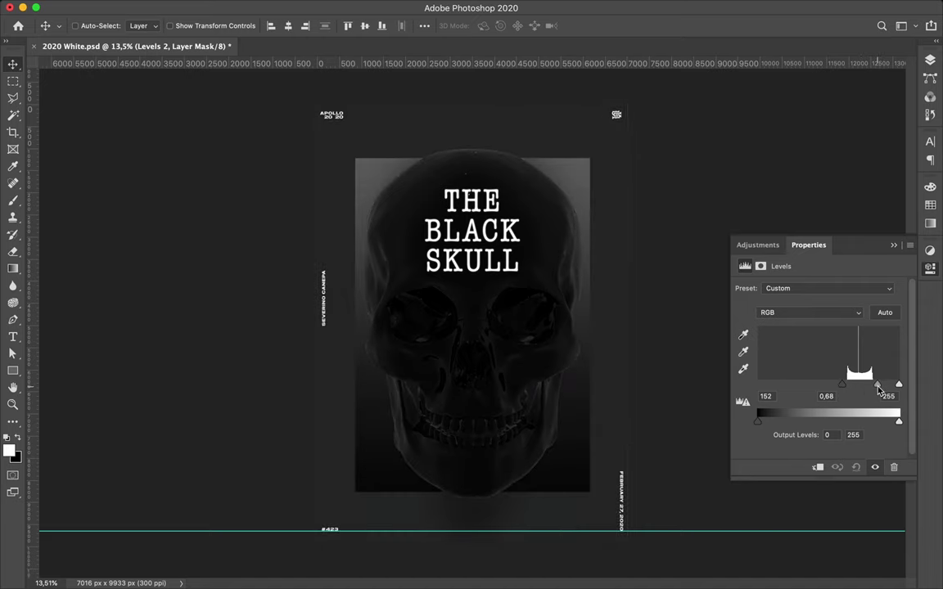
key(F7)
click(793, 169)
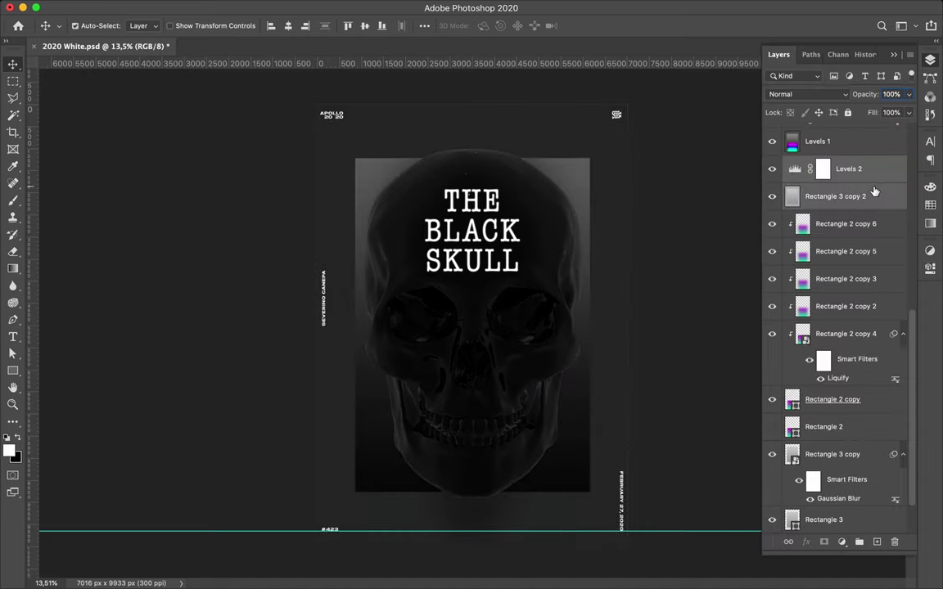
drag(793, 169, 840, 228)
click(823, 372)
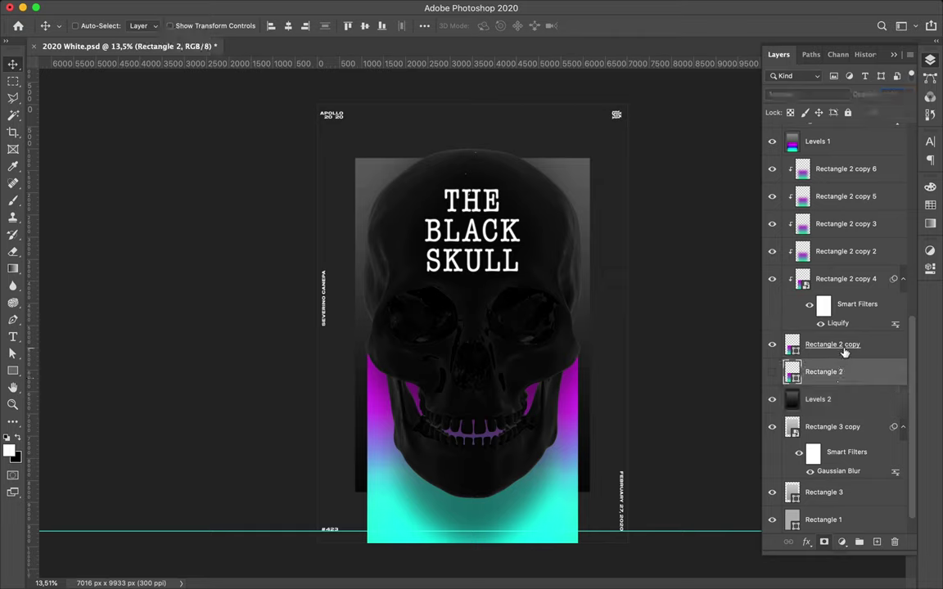
Select the gradient bar layers, duplicate them and merge the copies into one layer.
click(831, 345)
shift+click(847, 169)
key(ctrl+t)
key(Return)
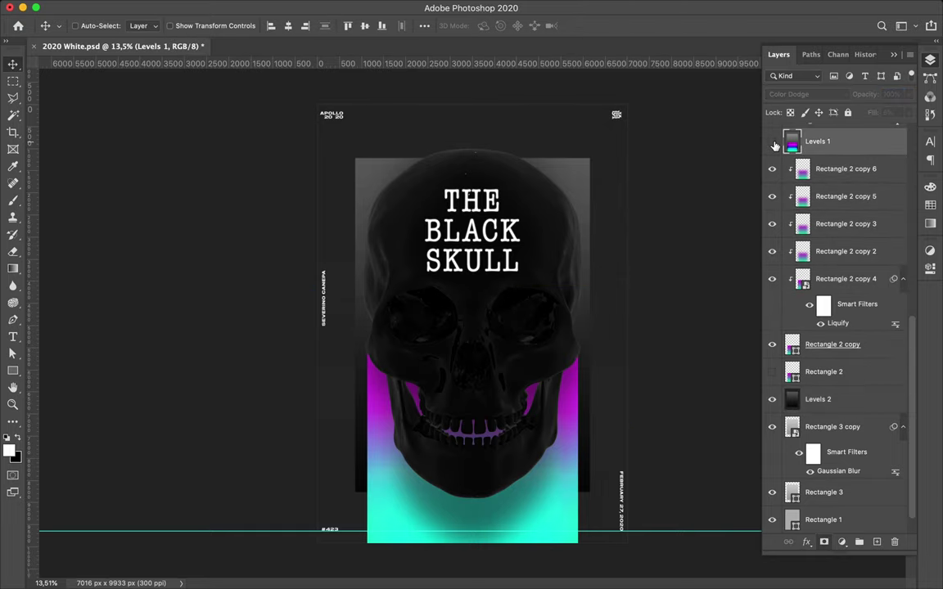
scroll(843, 246, down, 1)
key(ctrl+j)
key(ctrl+e)
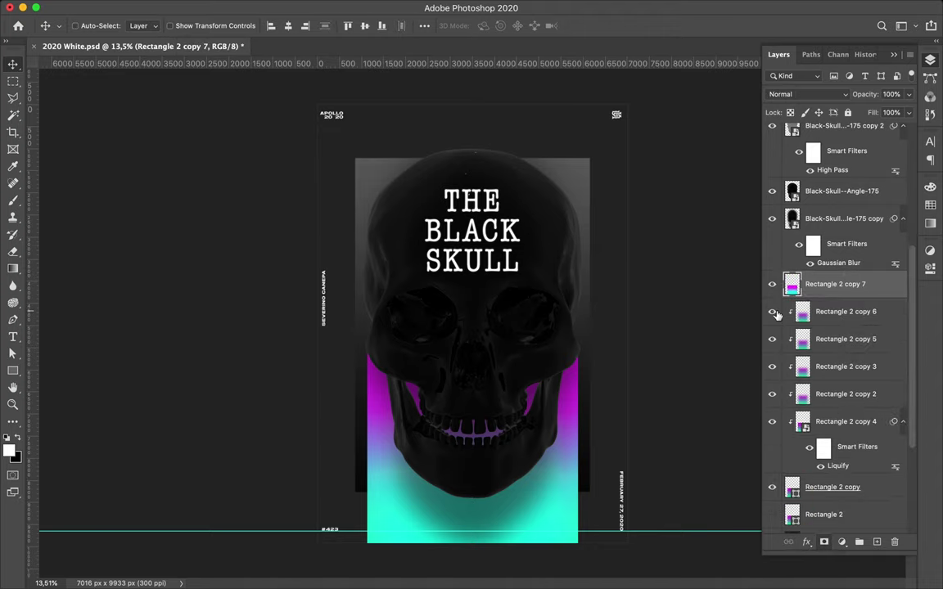
Shrink the merged gradient narrower and shorter with Free Transform.
key(ctrl+t)
drag(577, 448, 519, 448)
drag(368, 448, 442, 450)
drag(475, 351, 475, 467)
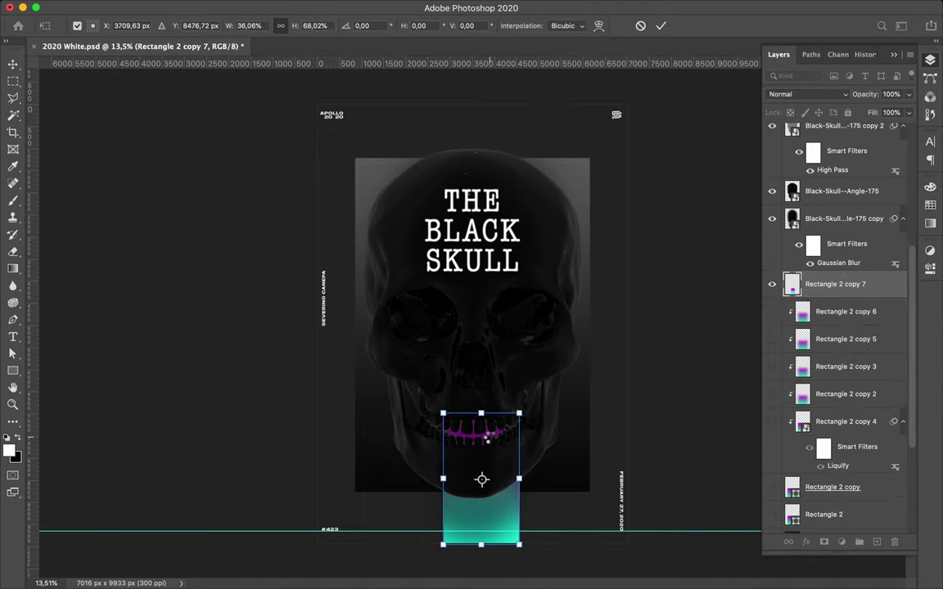
key(Return)
Move the gradient onto the skull's jaw and resize it to tint teeth and cheeks.
drag(503, 509, 488, 514)
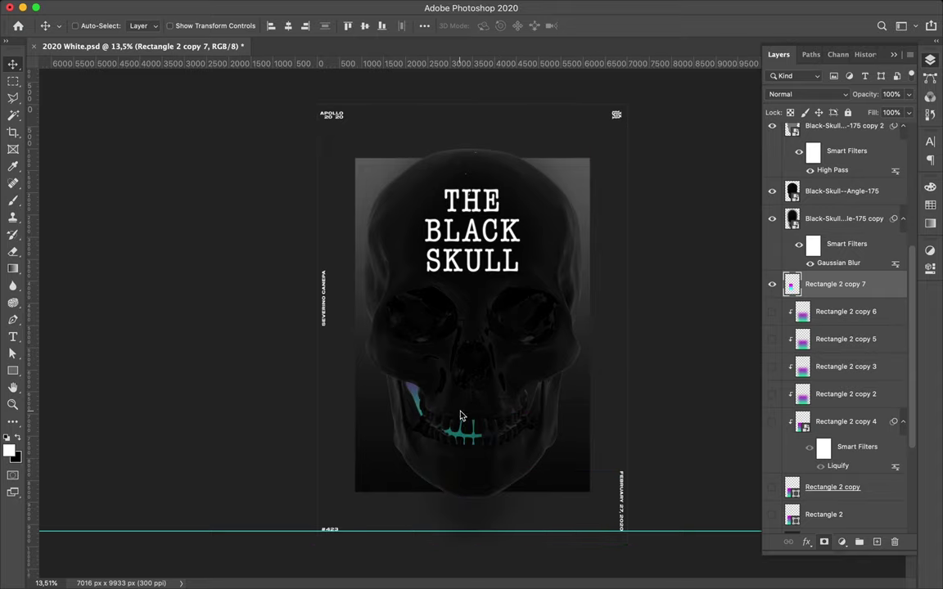
drag(488, 513, 459, 420)
key(ctrl+t)
drag(481, 386, 544, 386)
drag(475, 321, 475, 369)
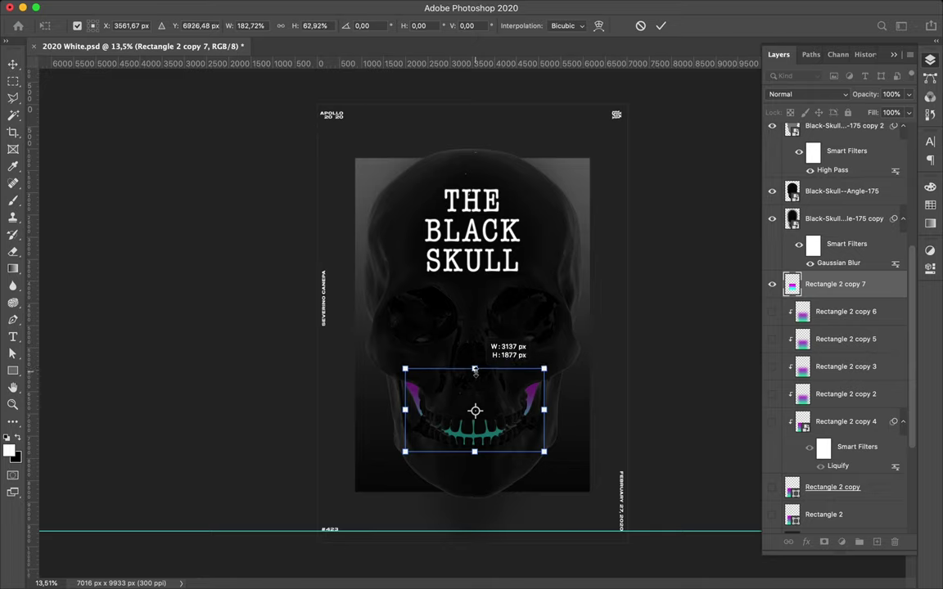
key(Return)
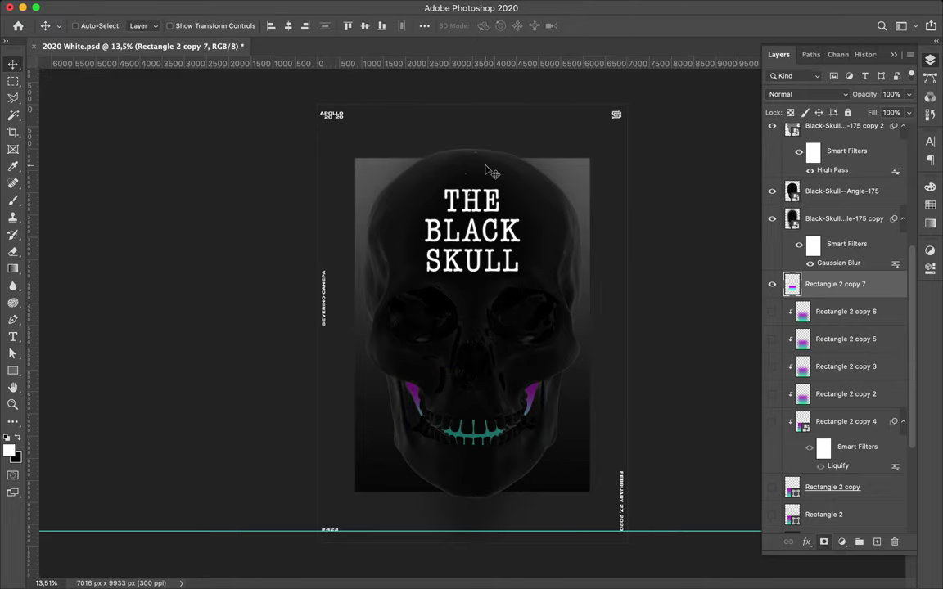
scroll(485, 170, up, 3)
scroll(486, 170, up, 1)
scroll(831, 238, up, 5)
scroll(861, 340, down, 10)
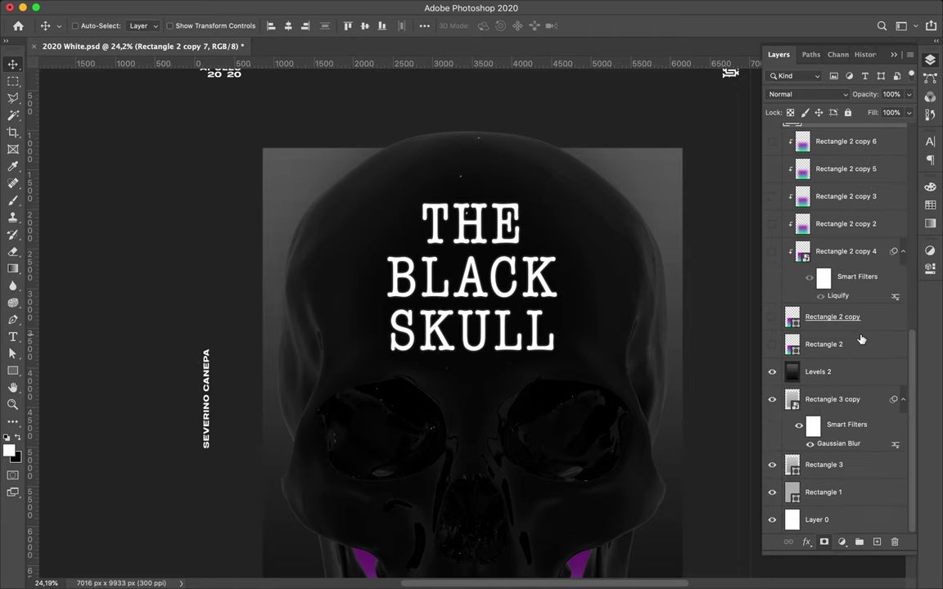
Duplicate the Levels 2 layer and apply a Gaussian Blur to the copy.
click(837, 372)
key(ctrl+j)
click(305, 6)
mouse_move(316, 199)
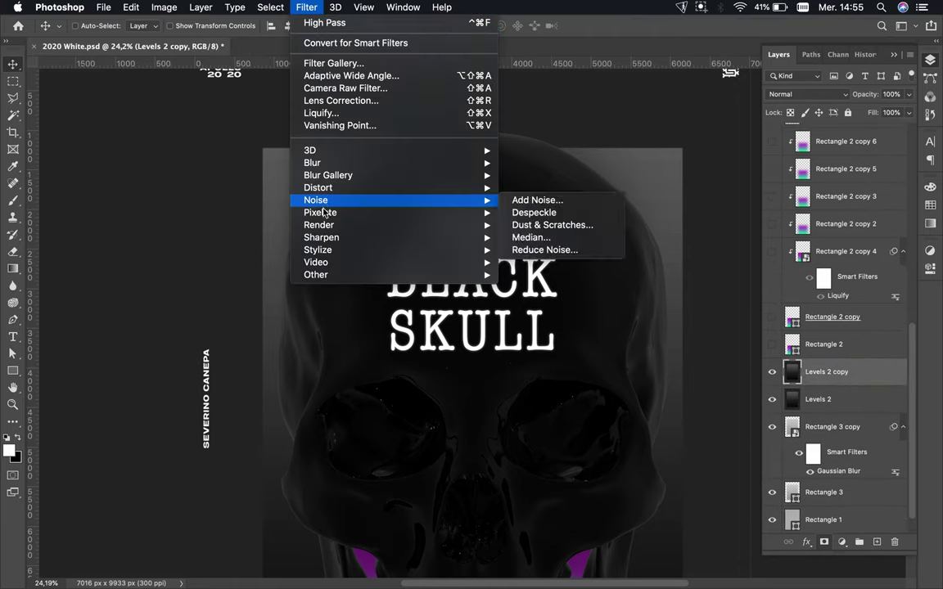
click(542, 212)
drag(57, 206, 73, 206)
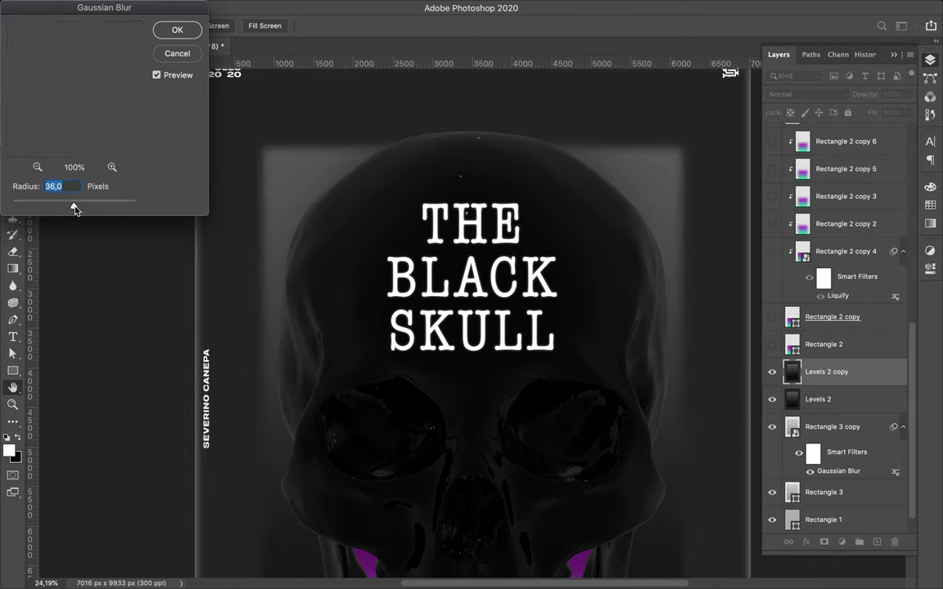
click(839, 94)
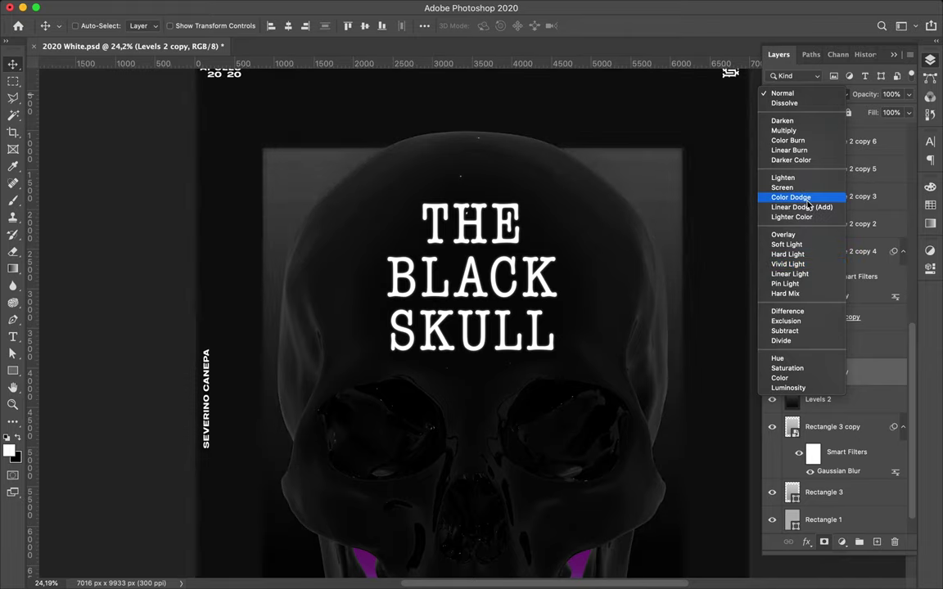
Leave blending at Normal, delete the blurred copy, and save 2020 White.psd.
click(710, 235)
key(ctrl+minus)
key(ctrl+minus)
key(Delete)
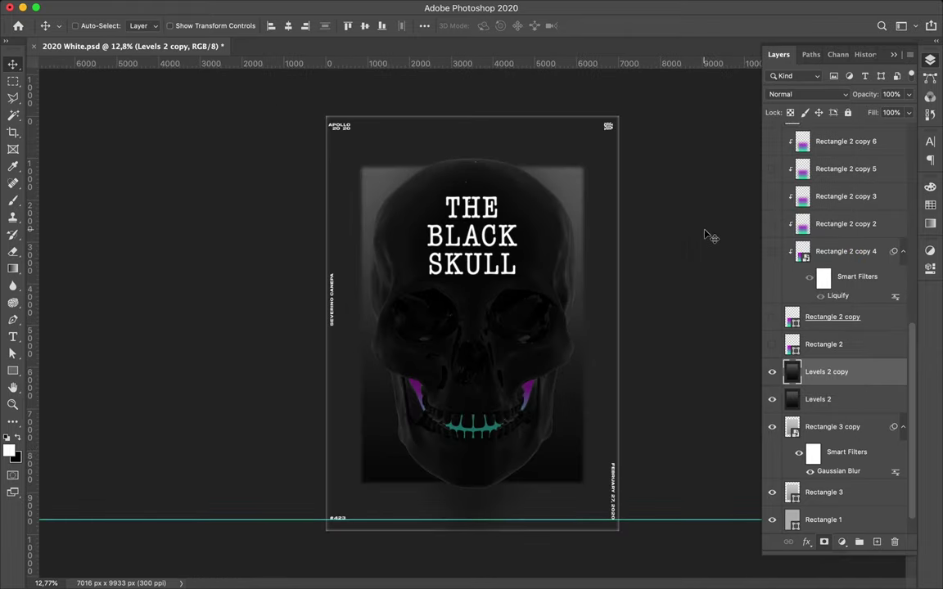
key(ctrl+s)
right_click(660, 271)
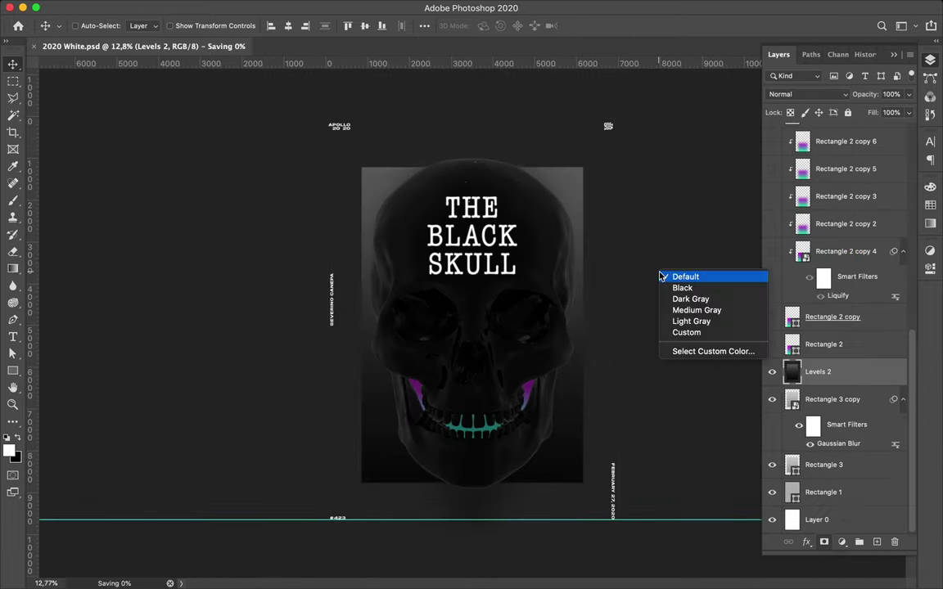
Set the canvas surround to Black and view the finished poster in full screen.
click(678, 287)
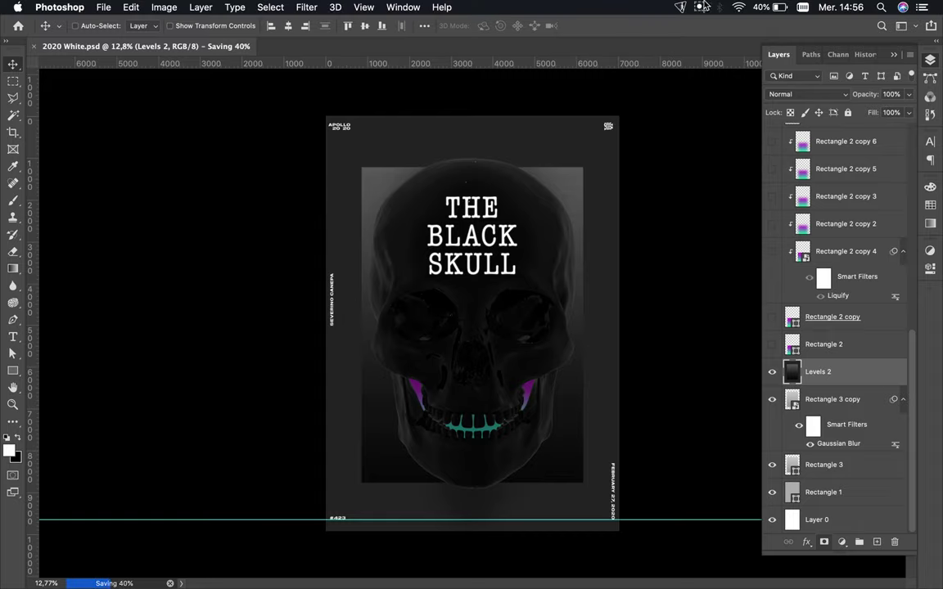
click(633, 6)
click(679, 31)
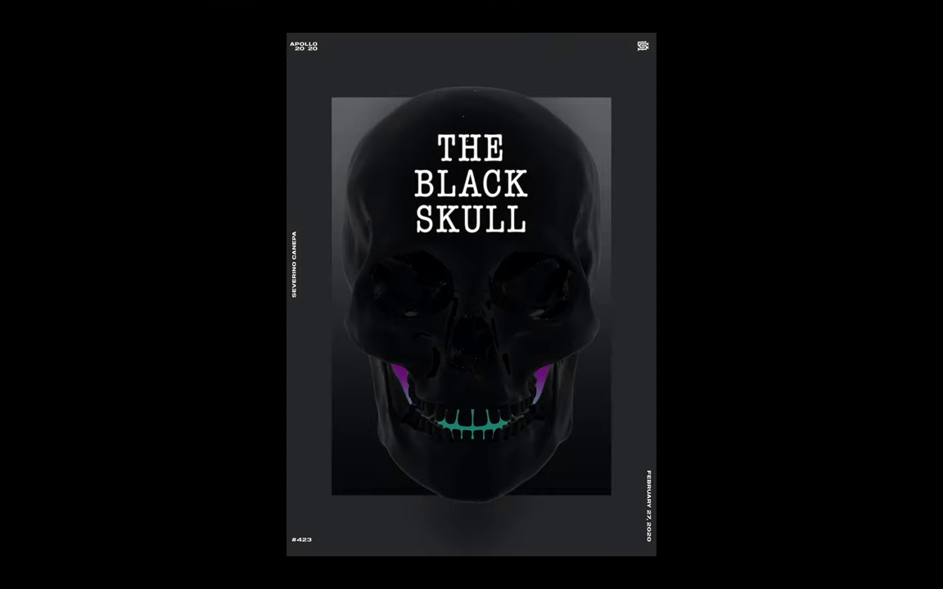